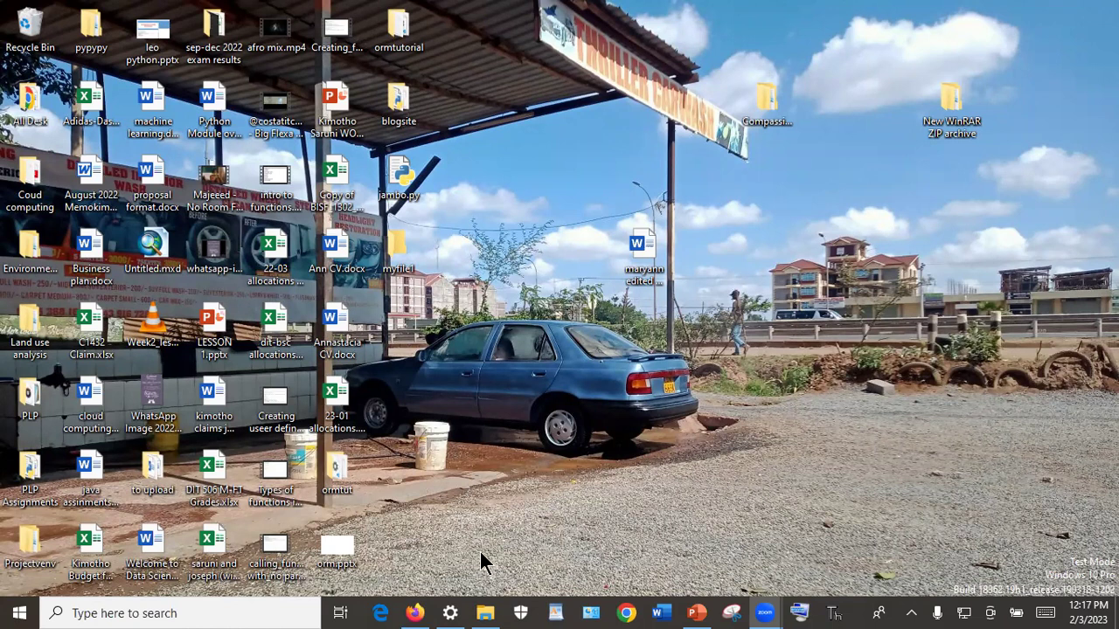
Switch to Firefox and search the web for "dart".
left_click(416, 614)
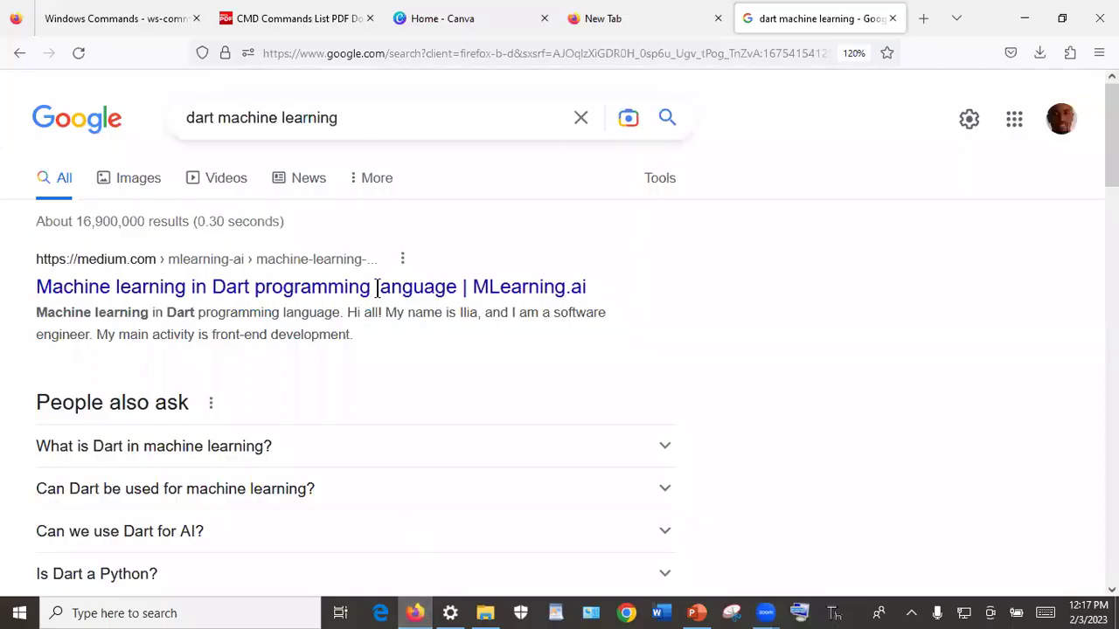
left_click(360, 53)
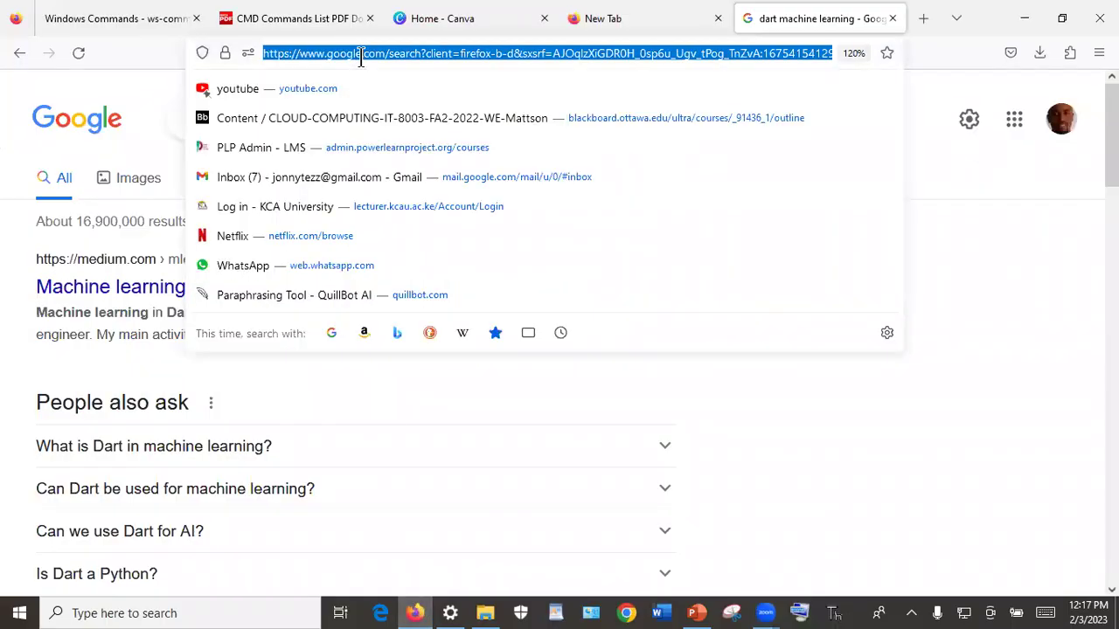
type("dart")
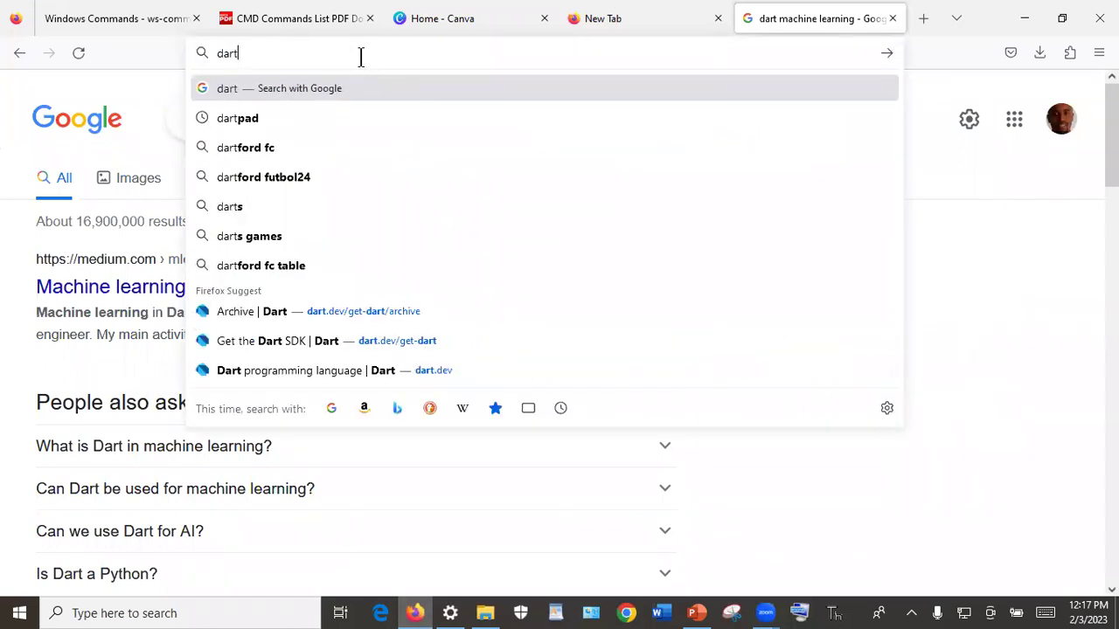
type(".")
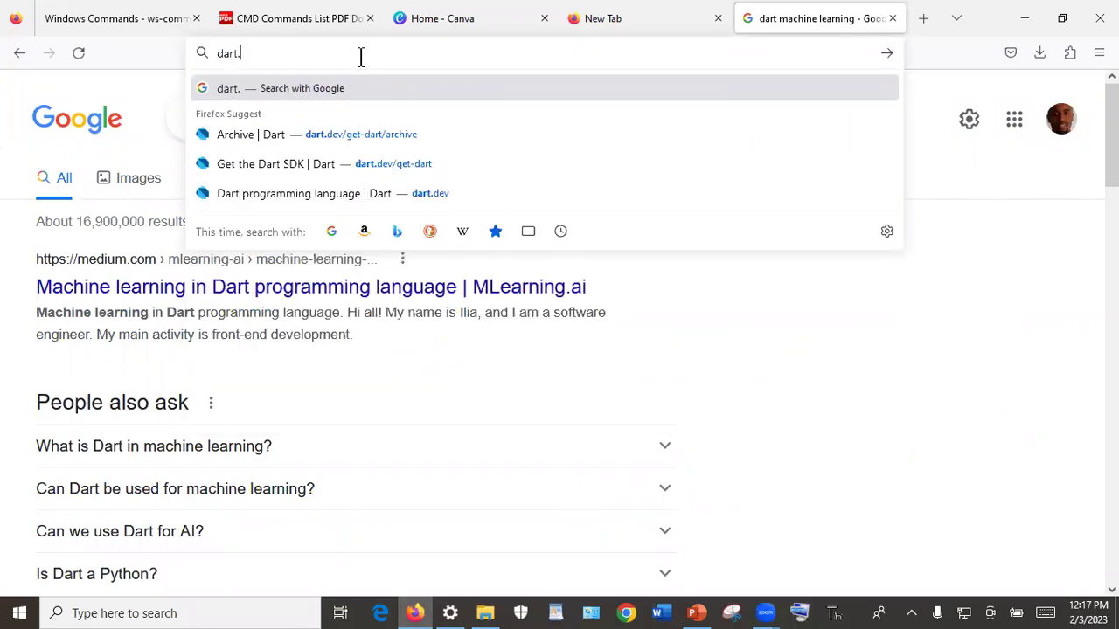
type("dev")
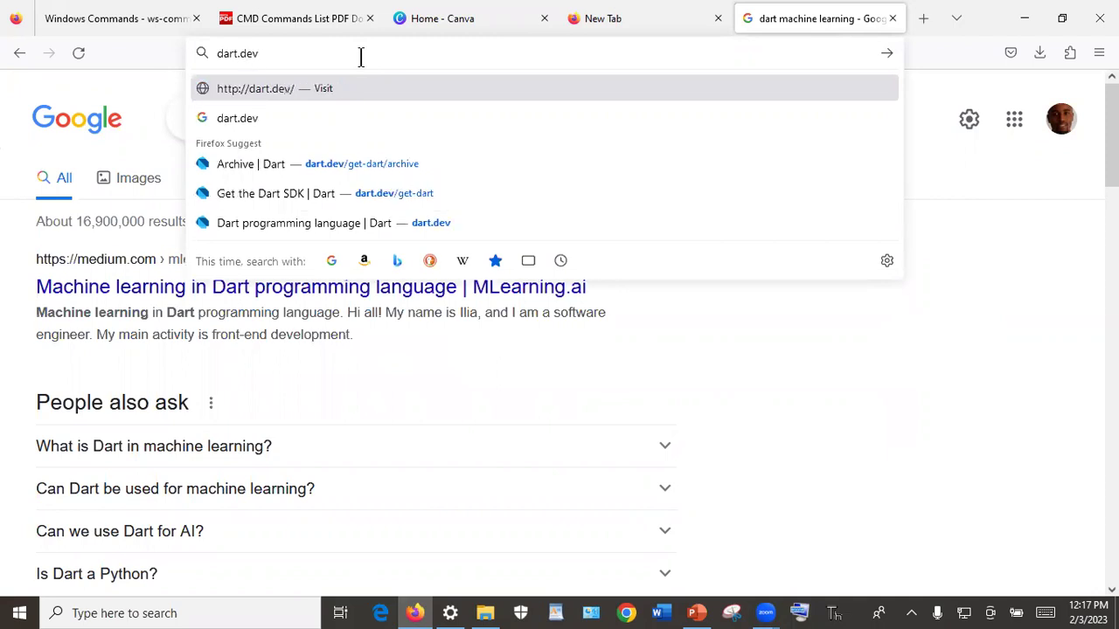
key("BackSpace")
key("BackSpace")
key("BackSpace")
key("Return")
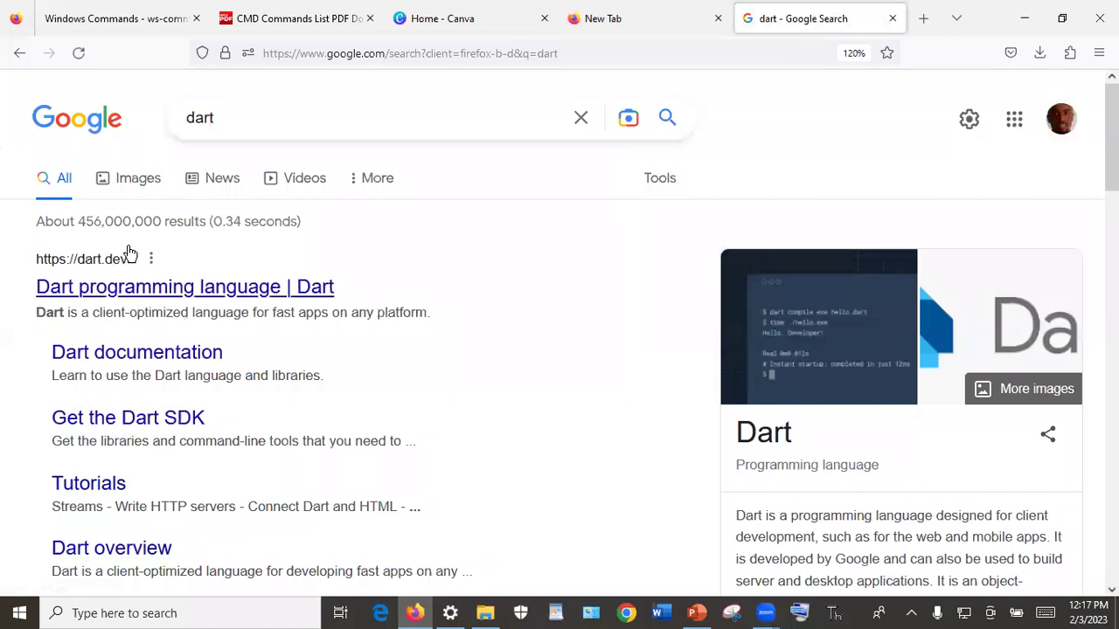
Open the Dart programming language website from the search results and go to its Get Dart page.
left_click(120, 291)
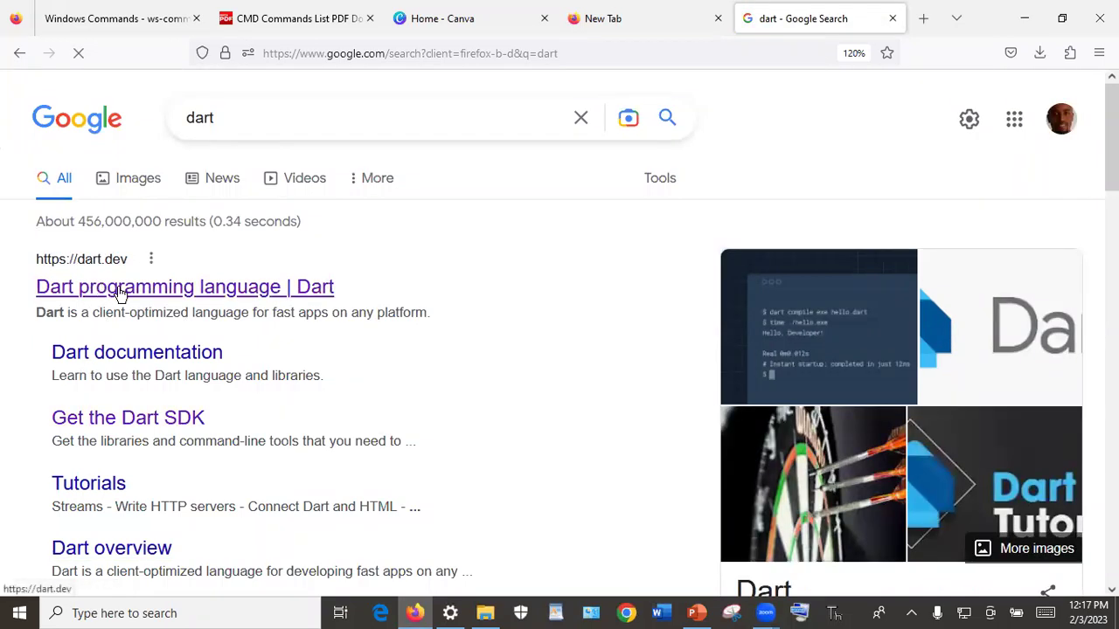
left_click(172, 289)
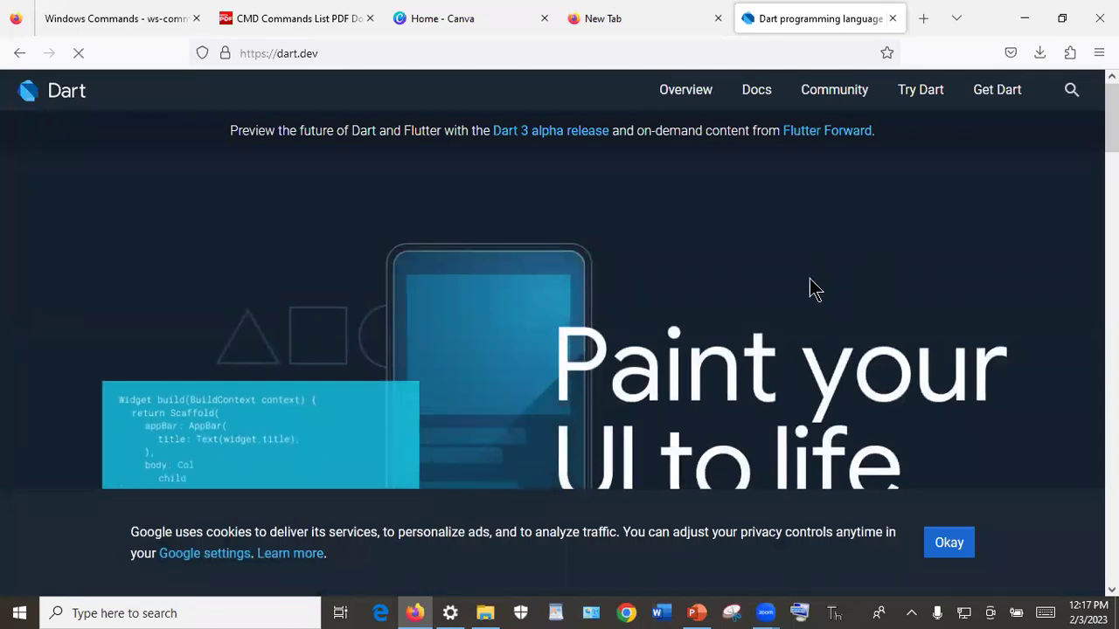
scroll(724, 299, "down", 8)
scroll(725, 294, "up", 7)
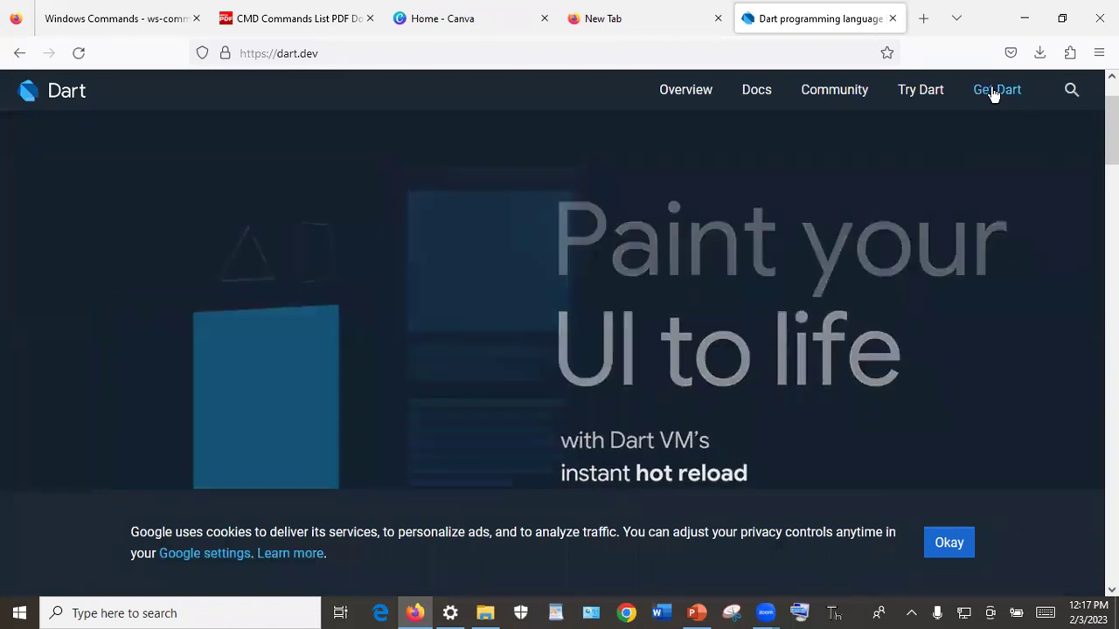
left_click(994, 93)
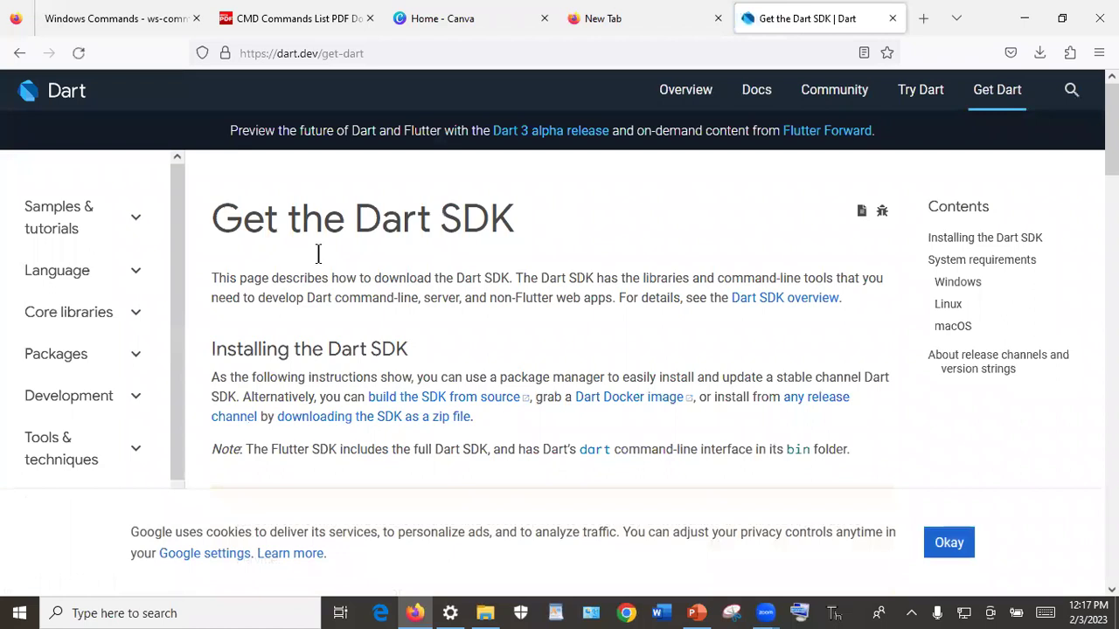
Examine the Dart SDK installation instructions for Windows, Linux and macOS, including the install commands and analytics options.
scroll(328, 263, "down", 2)
scroll(327, 260, "down", 4)
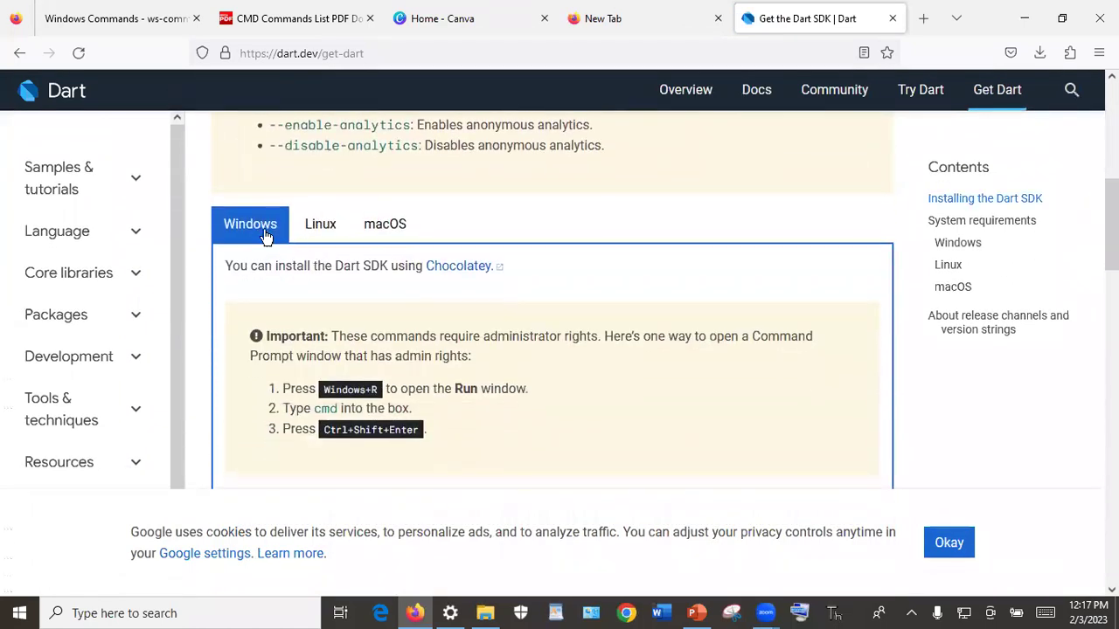
left_click(316, 232)
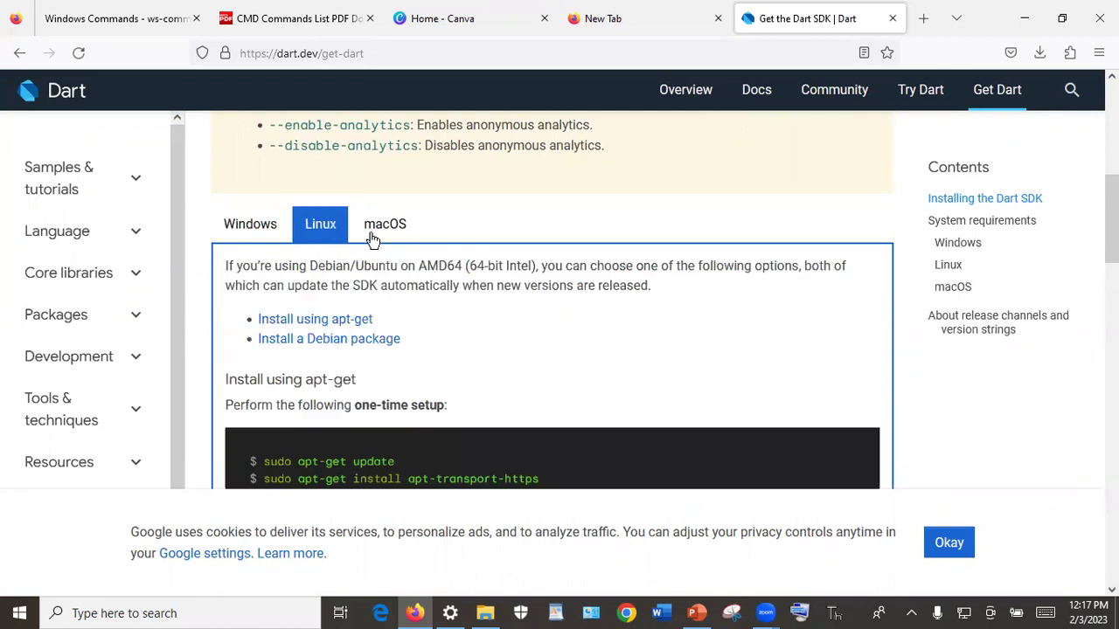
left_click(385, 228)
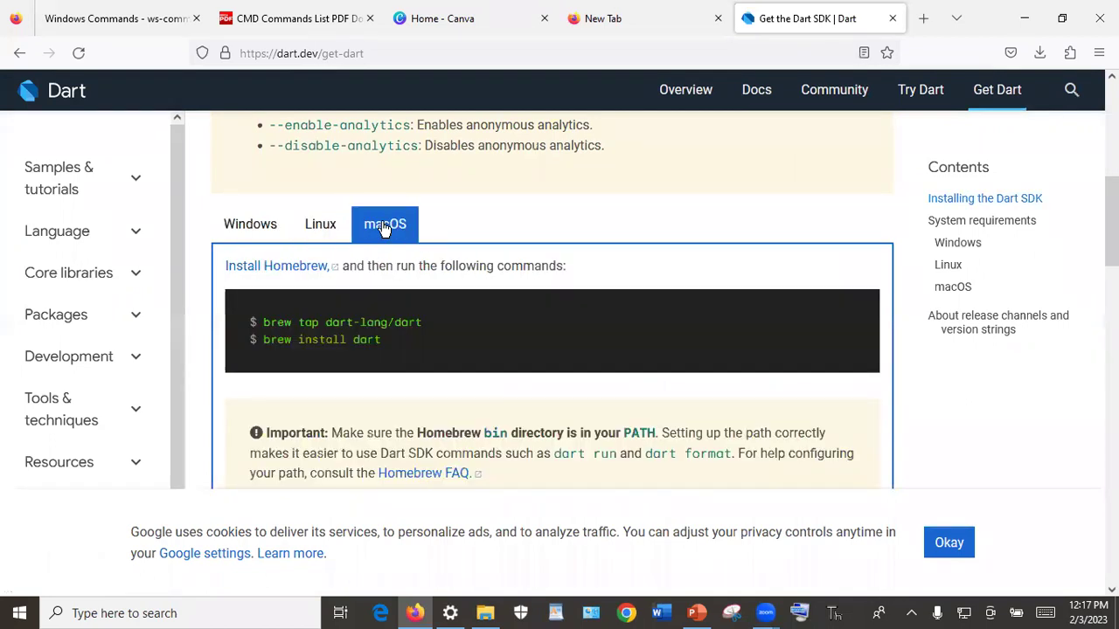
left_click(264, 234)
scroll(323, 301, "down", 3)
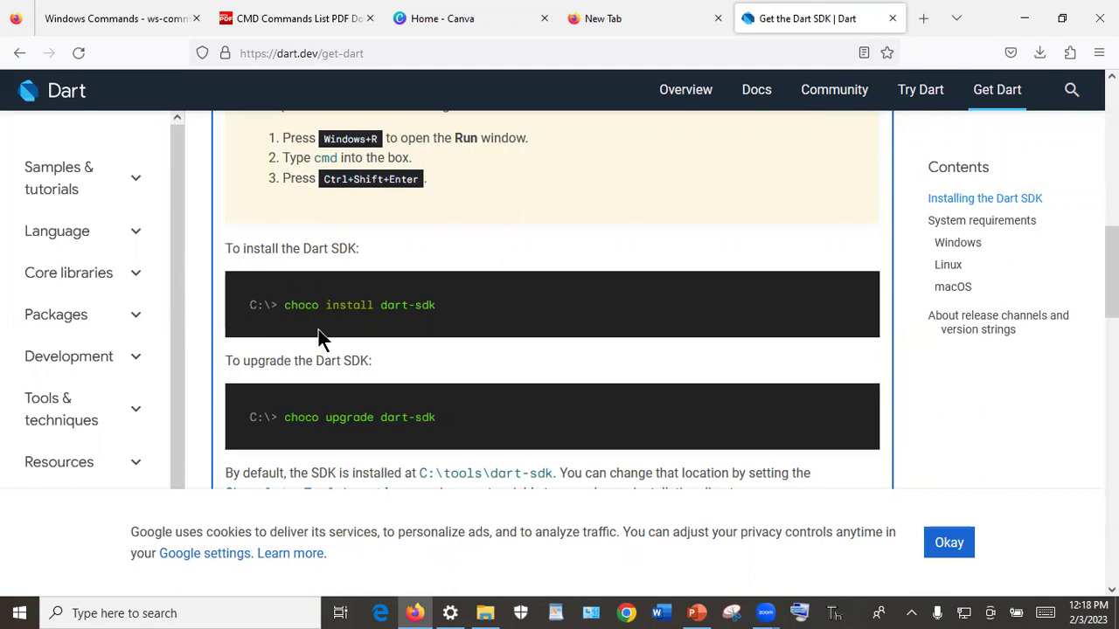
scroll(323, 330, "down", 2)
scroll(324, 337, "up", 5)
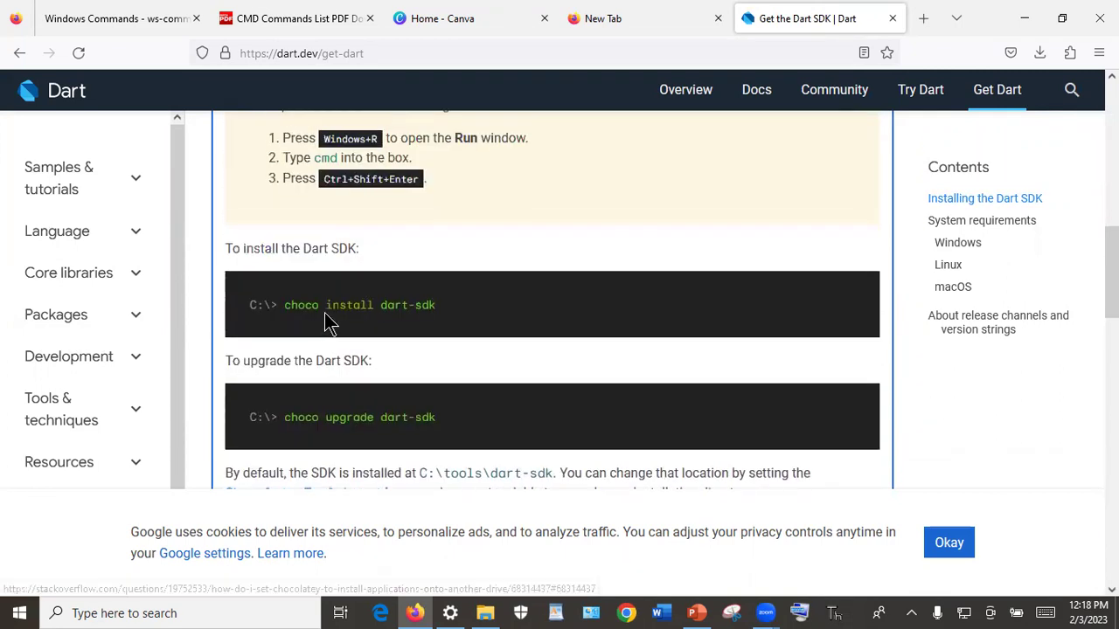
scroll(347, 320, "up", 2)
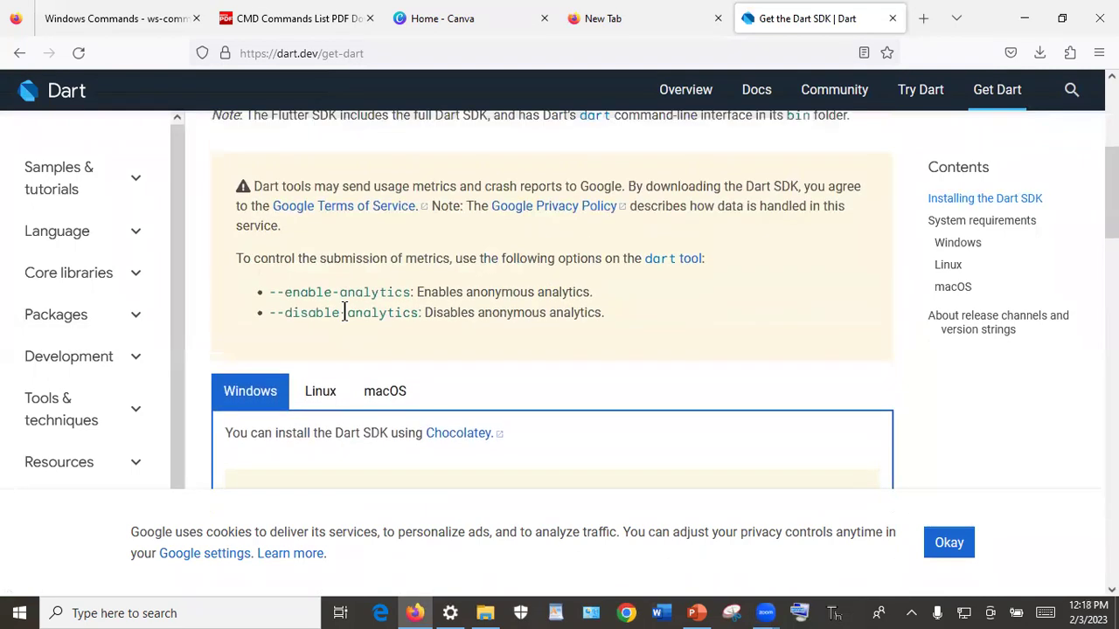
scroll(345, 312, "up", 2)
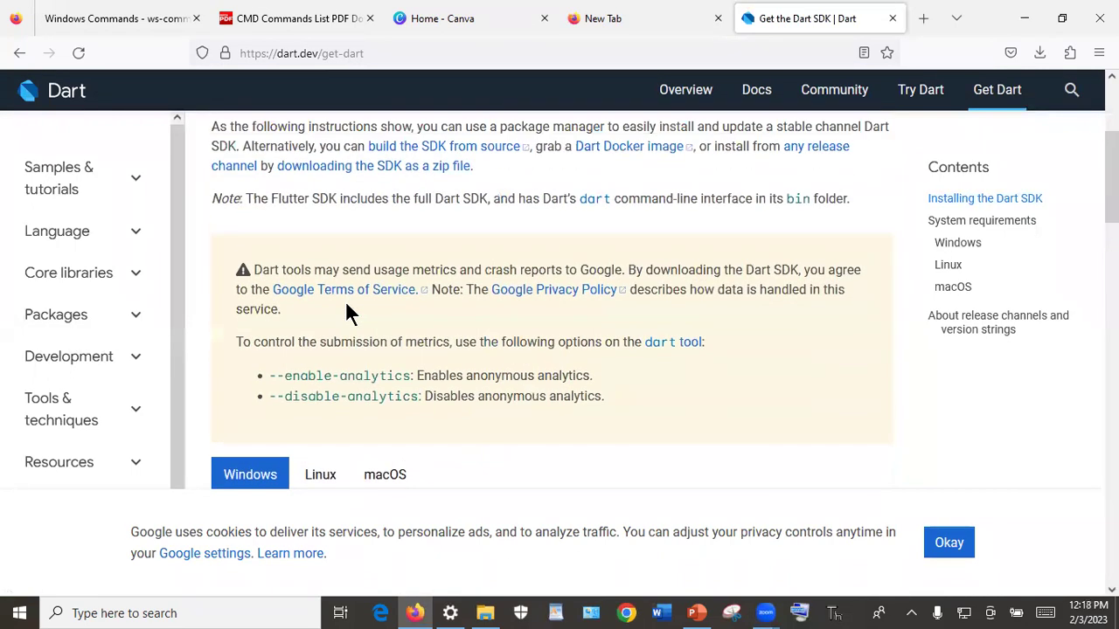
scroll(354, 306, "up", 2)
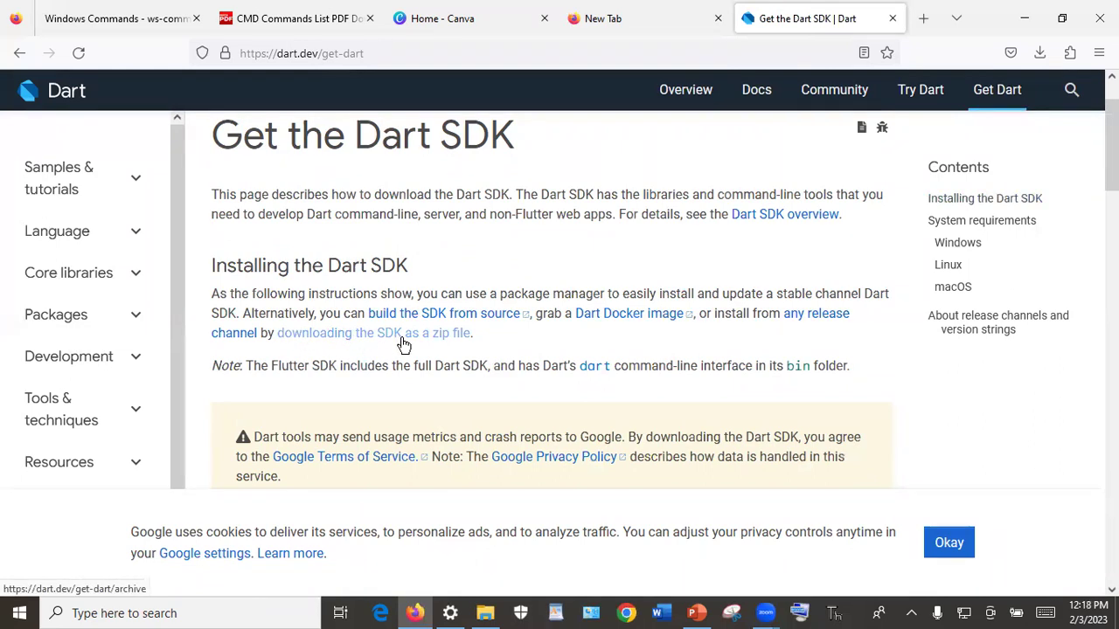
Open the page for downloading the Dart SDK as a zip file and compare the stable channel's x64 and IA32 Windows builds.
left_click(371, 335)
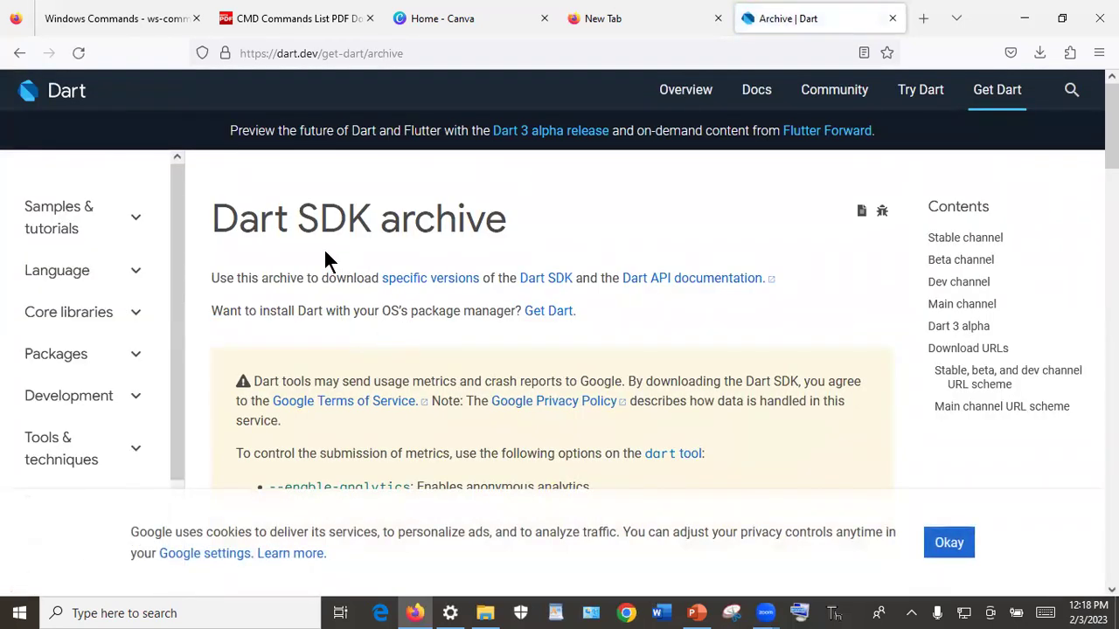
scroll(404, 315, "down", 3)
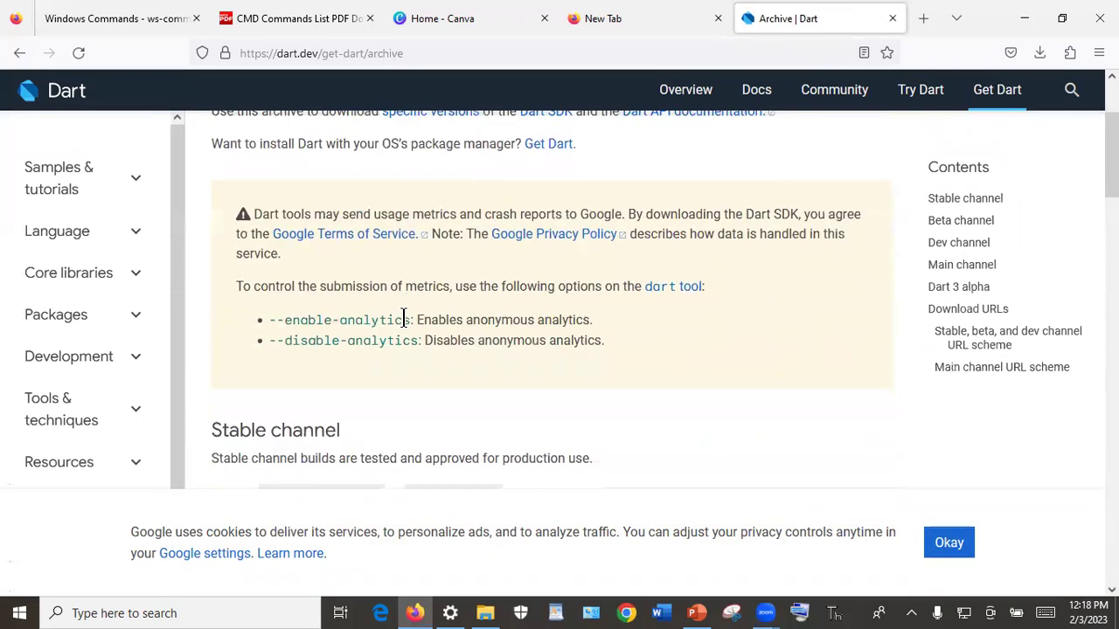
scroll(411, 322, "down", 2)
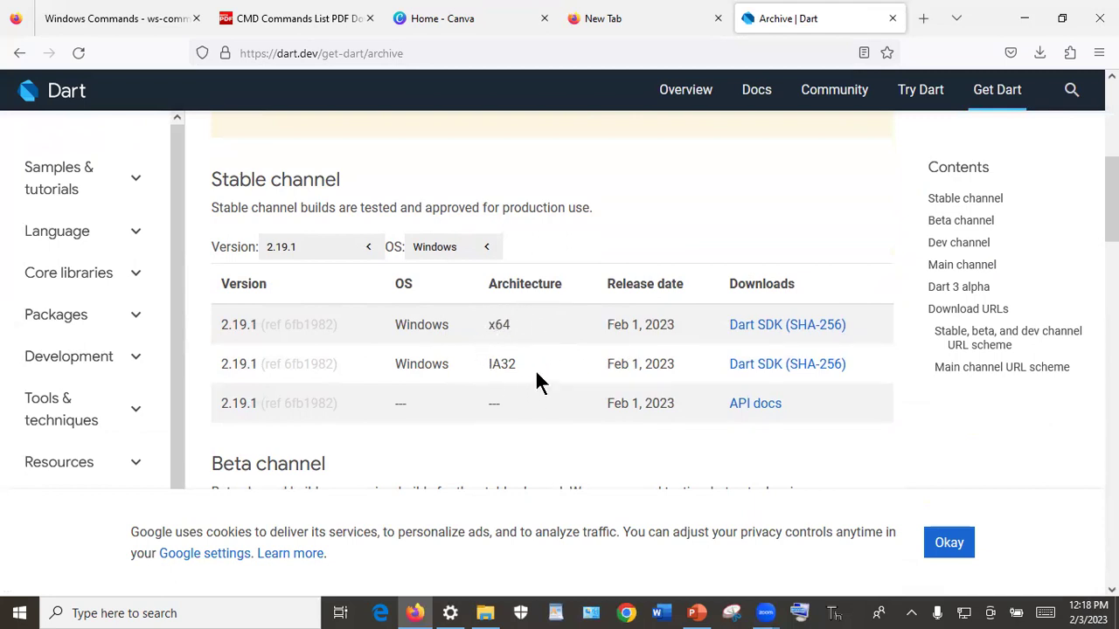
double_click(502, 326)
double_click(501, 365)
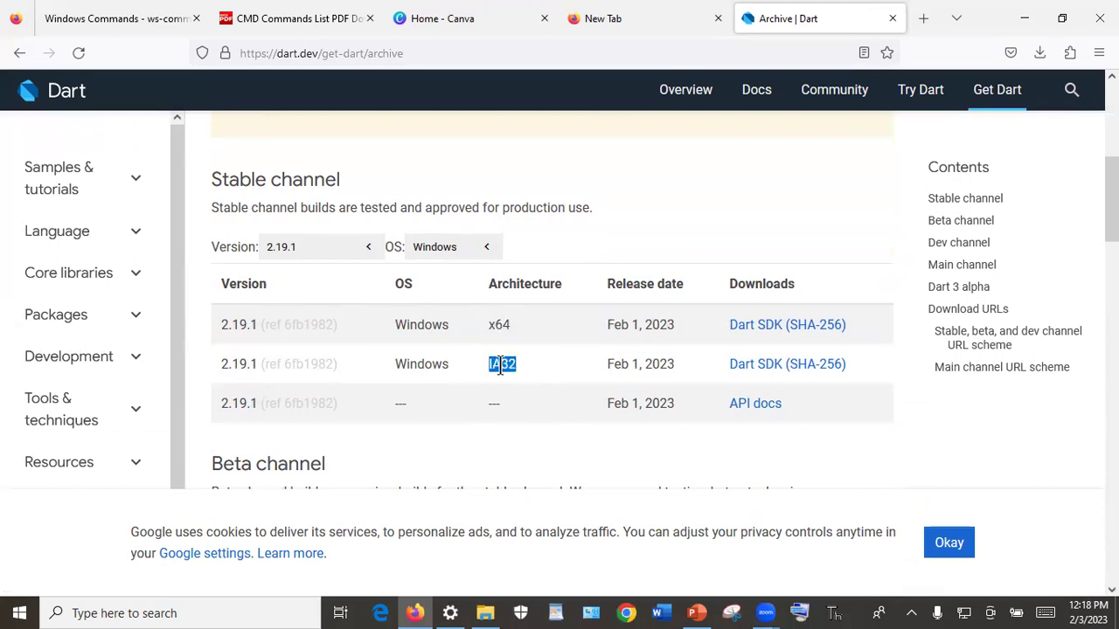
Start downloading the stable Windows x64 Dart SDK into Videos as dartssdk-windows-x64-release.zip, and cancel that download.
left_click(757, 330)
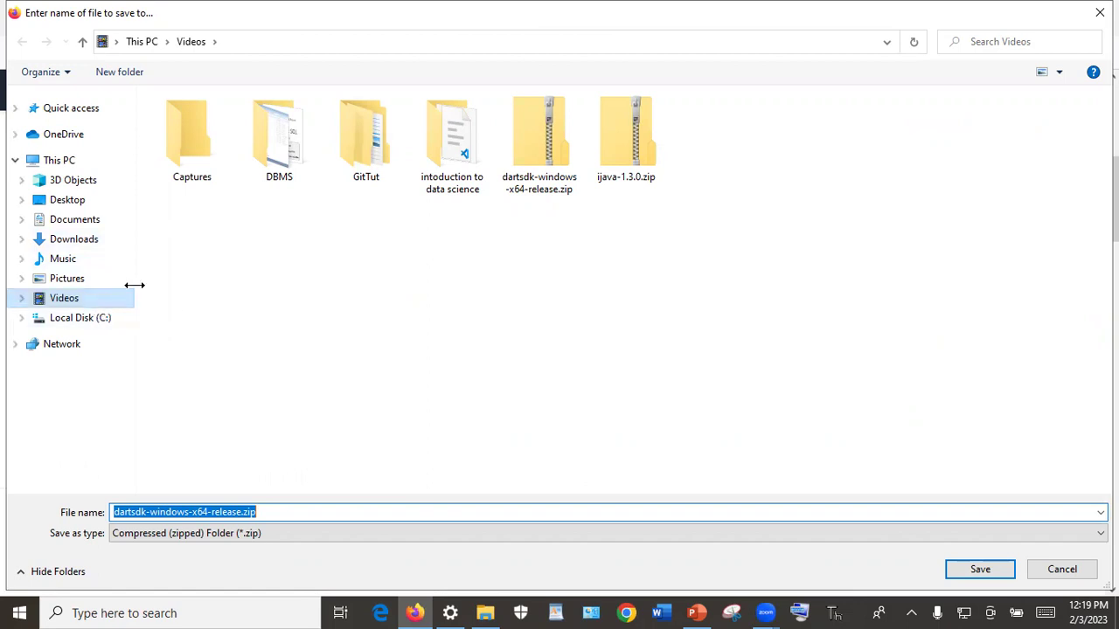
left_click(970, 571)
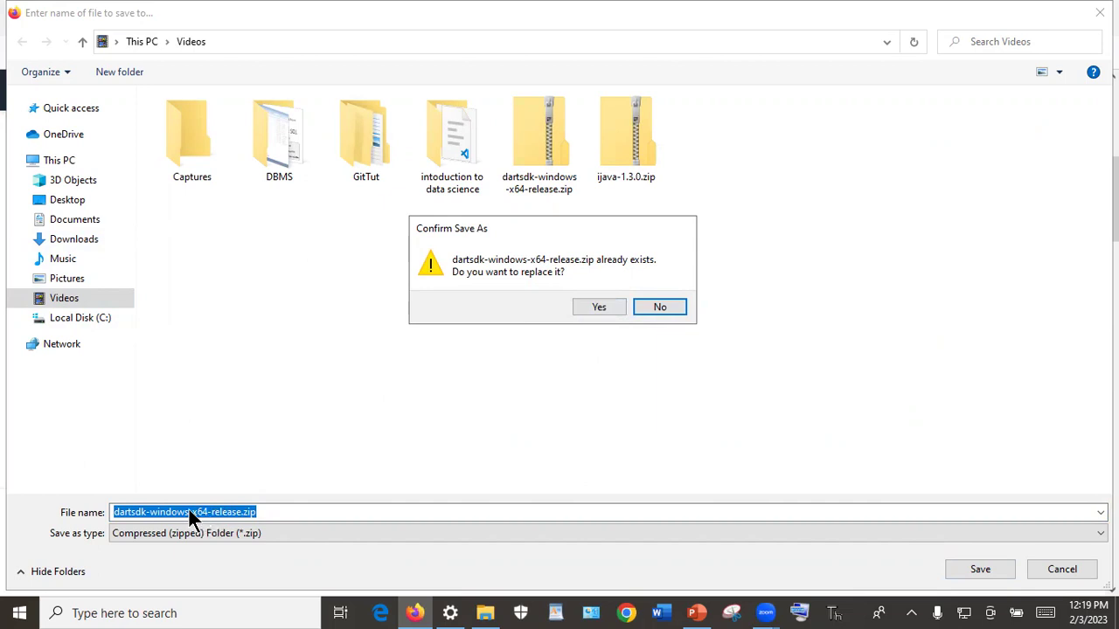
left_click(660, 307)
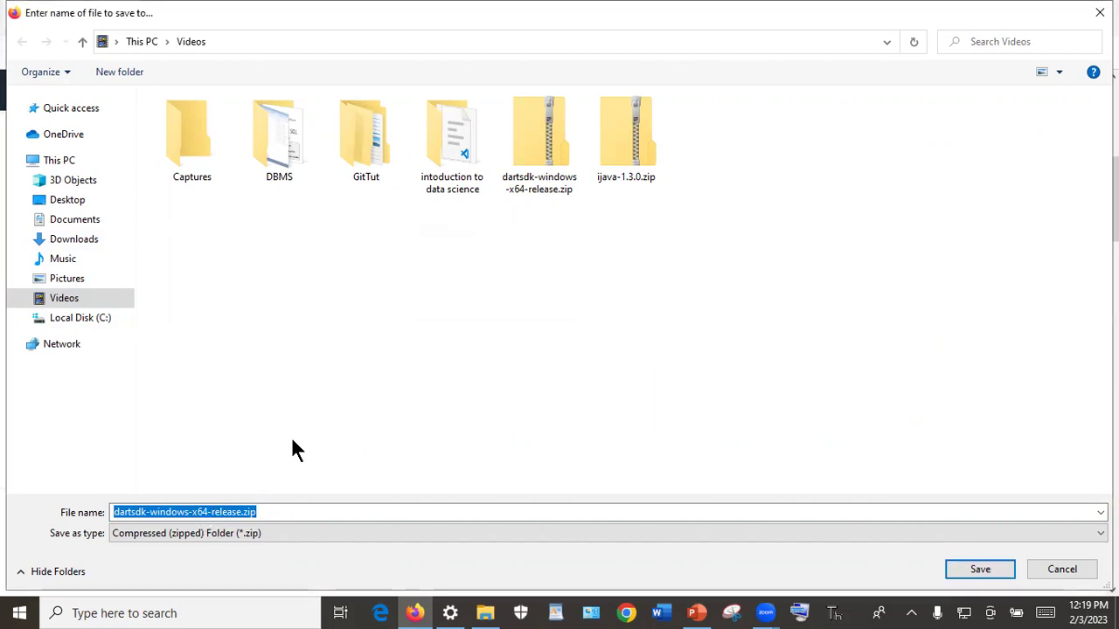
left_click(140, 513)
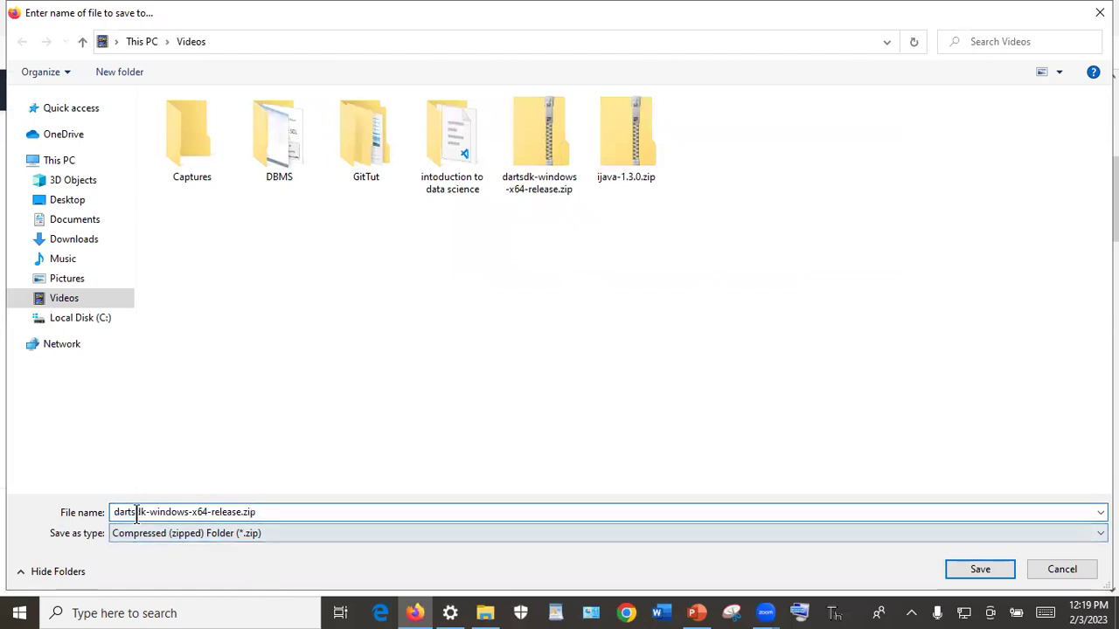
type("s")
left_click(990, 569)
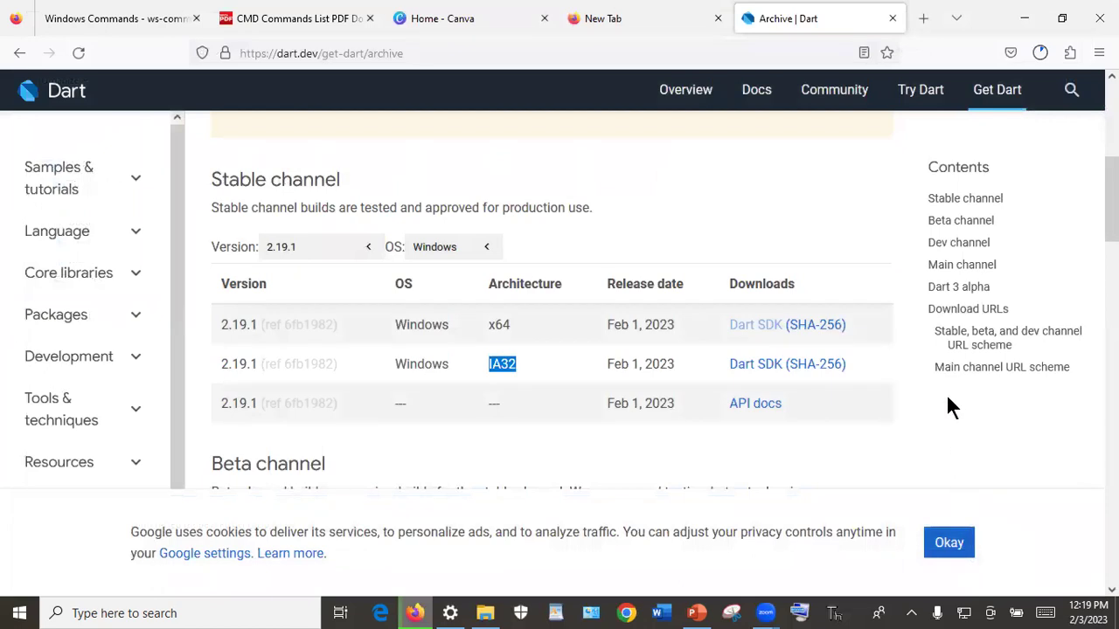
left_click(1040, 52)
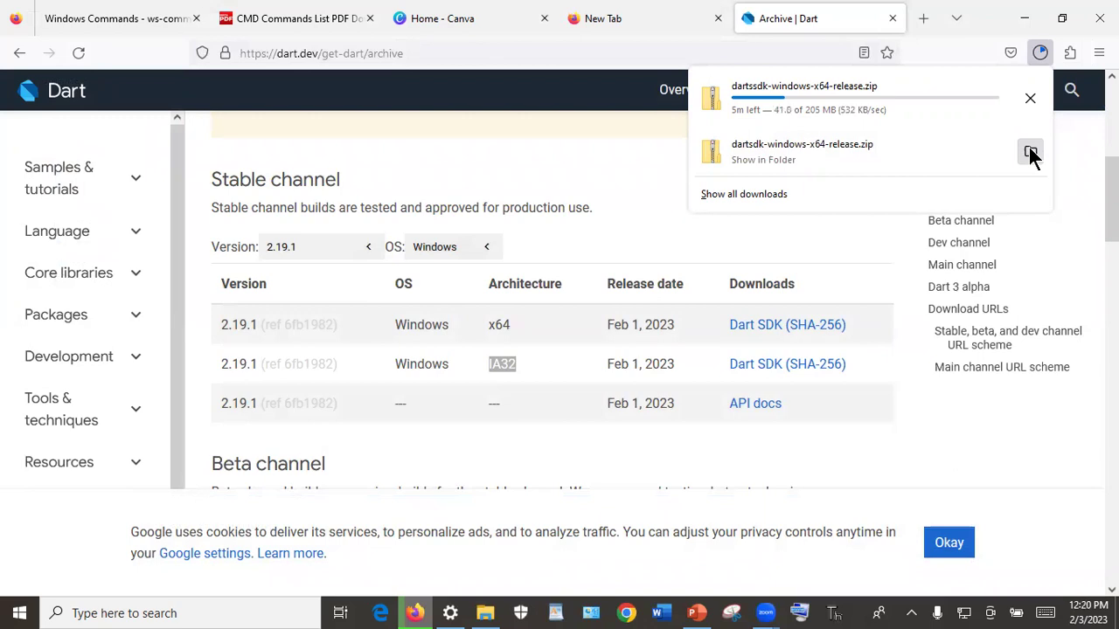
left_click(1031, 95)
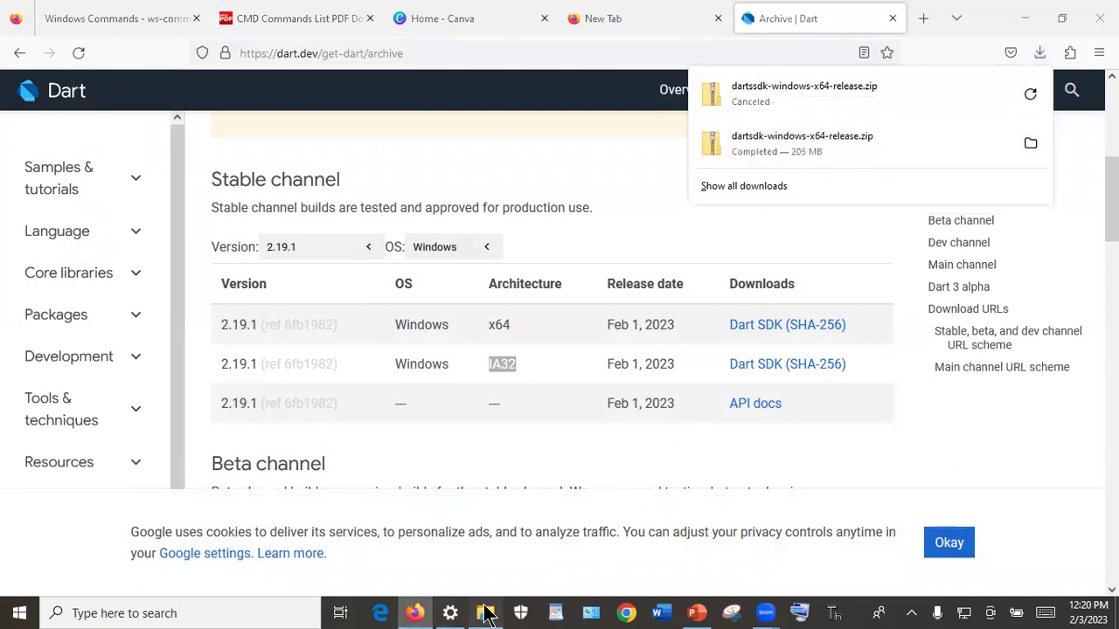
Switch to File Explorer and extract dartsdk-windows-x64-release.zip in the Videos folder to a folder of the same name.
left_click(485, 613)
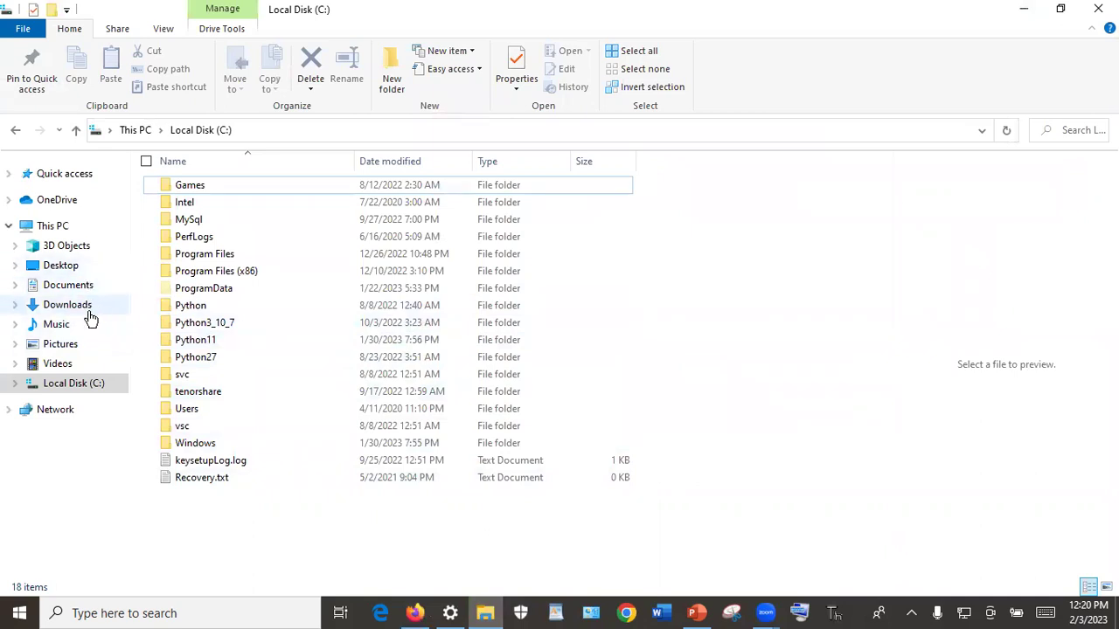
left_click(90, 358)
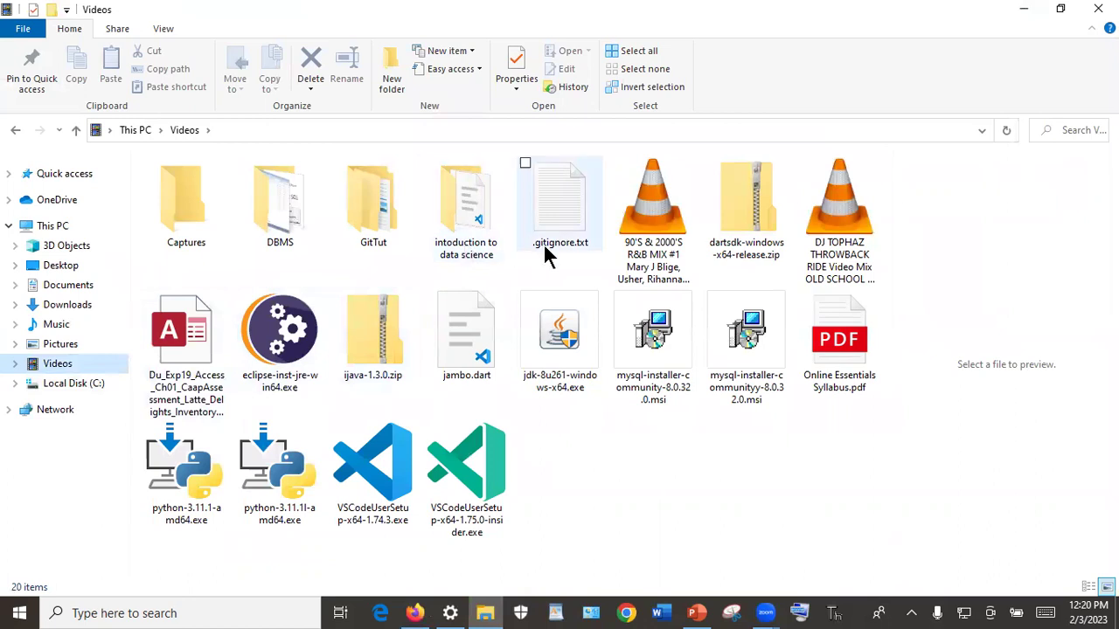
left_click(733, 221)
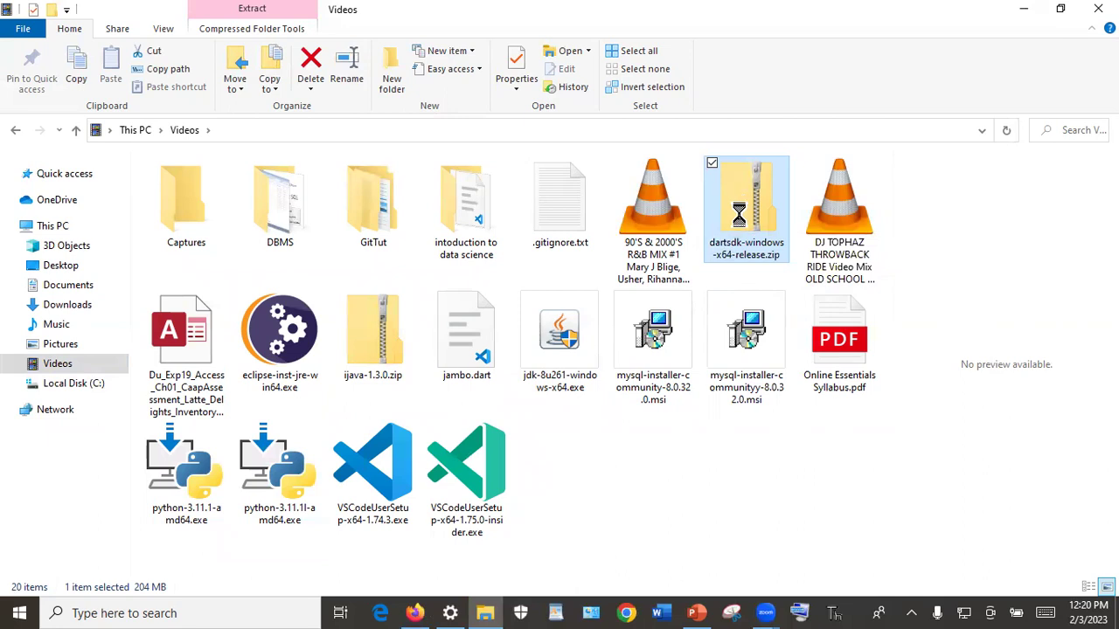
right_click(742, 226)
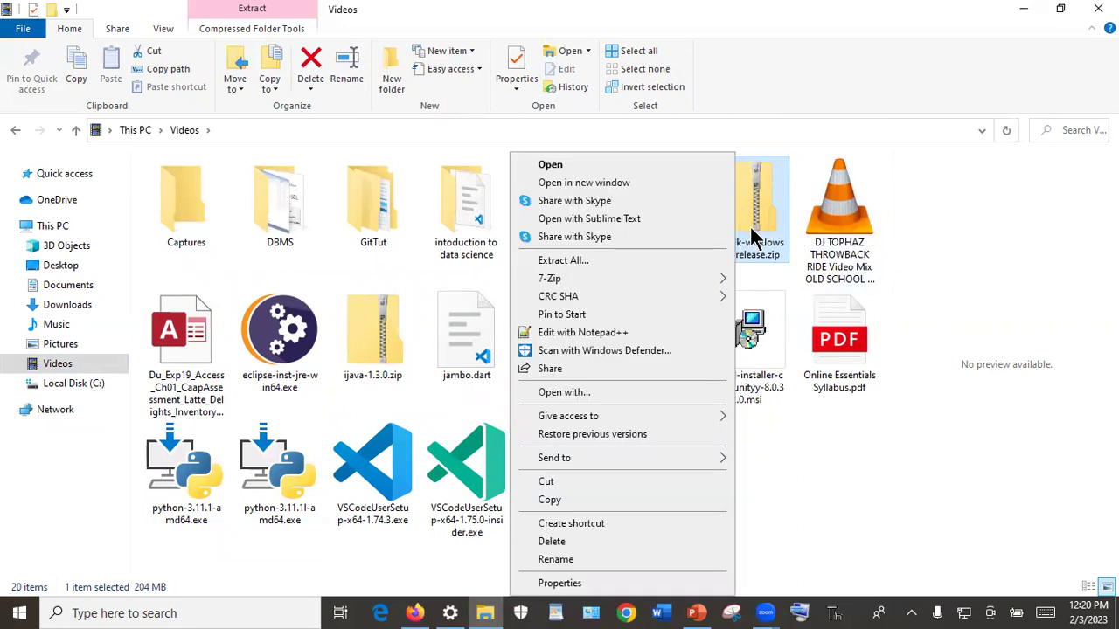
left_click(685, 263)
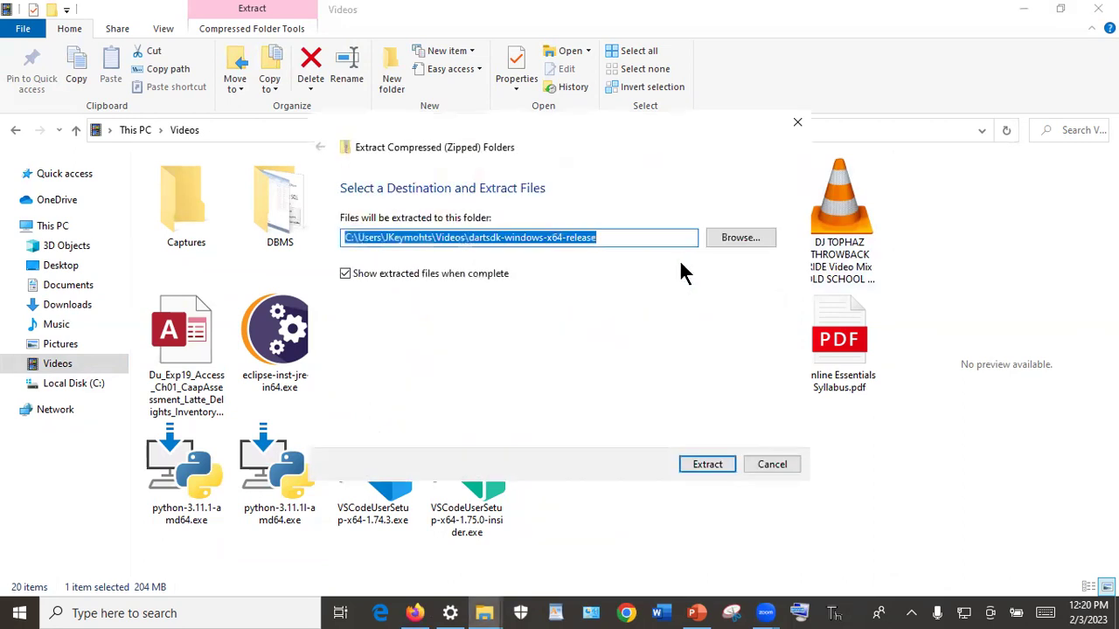
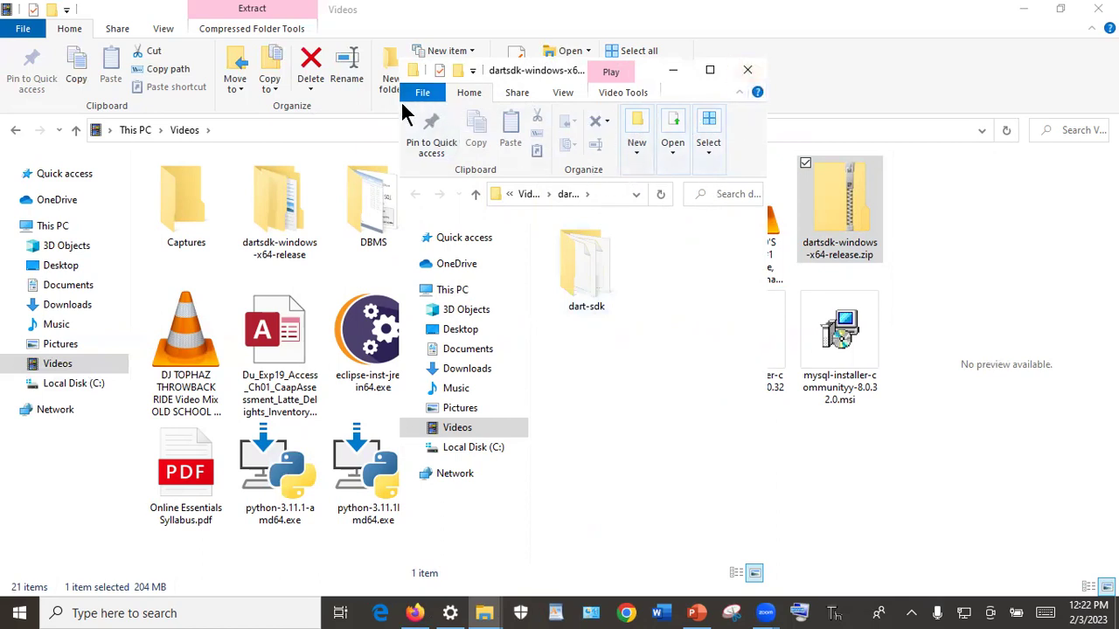
Close the separate extraction window and look inside the extracted dartsdk-windows-x64-release folder in Videos.
left_click(747, 70)
left_click(295, 242)
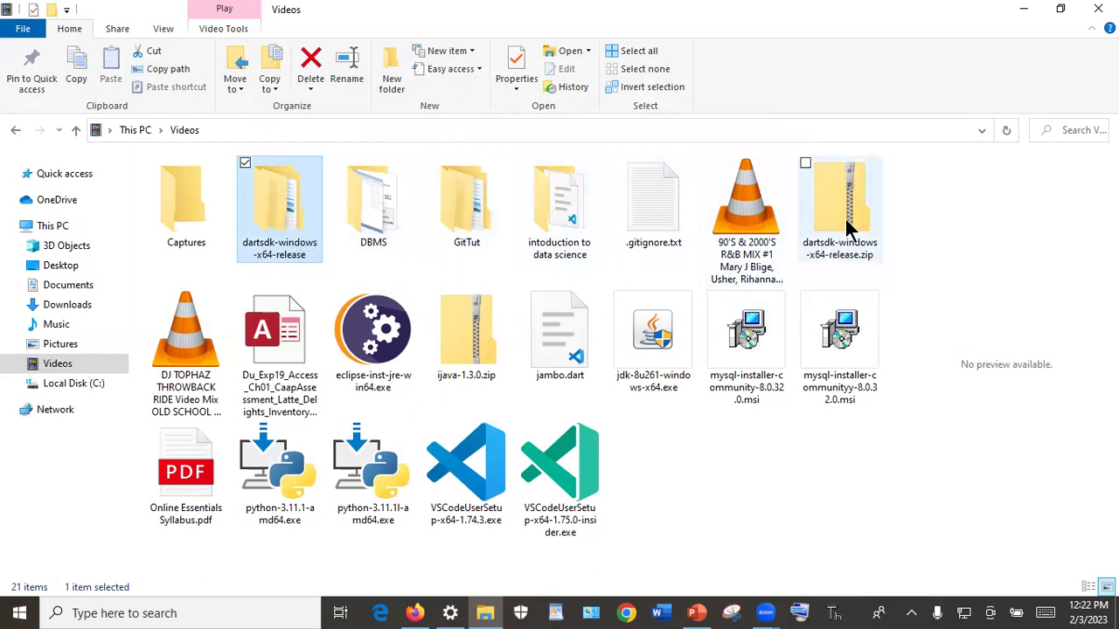
right_click(295, 221)
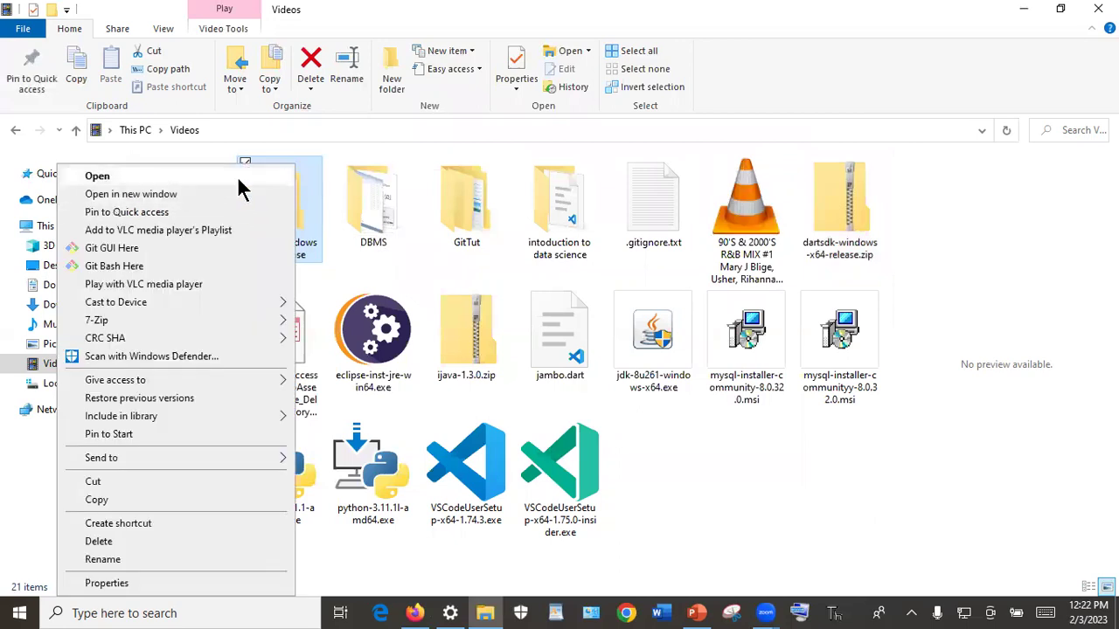
left_click(310, 207)
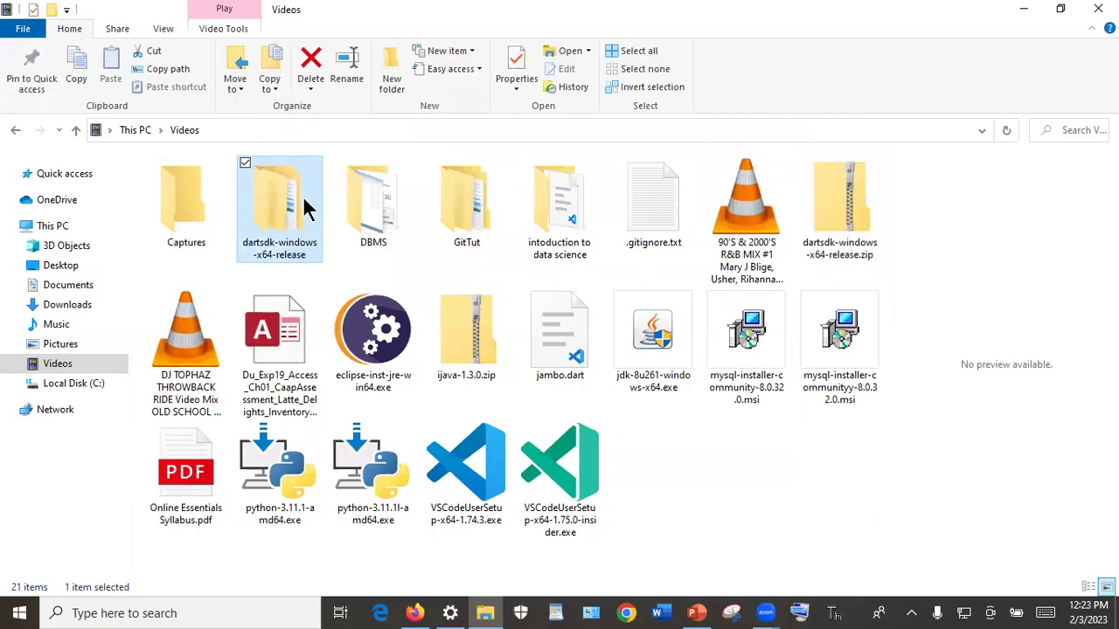
double_click(303, 201)
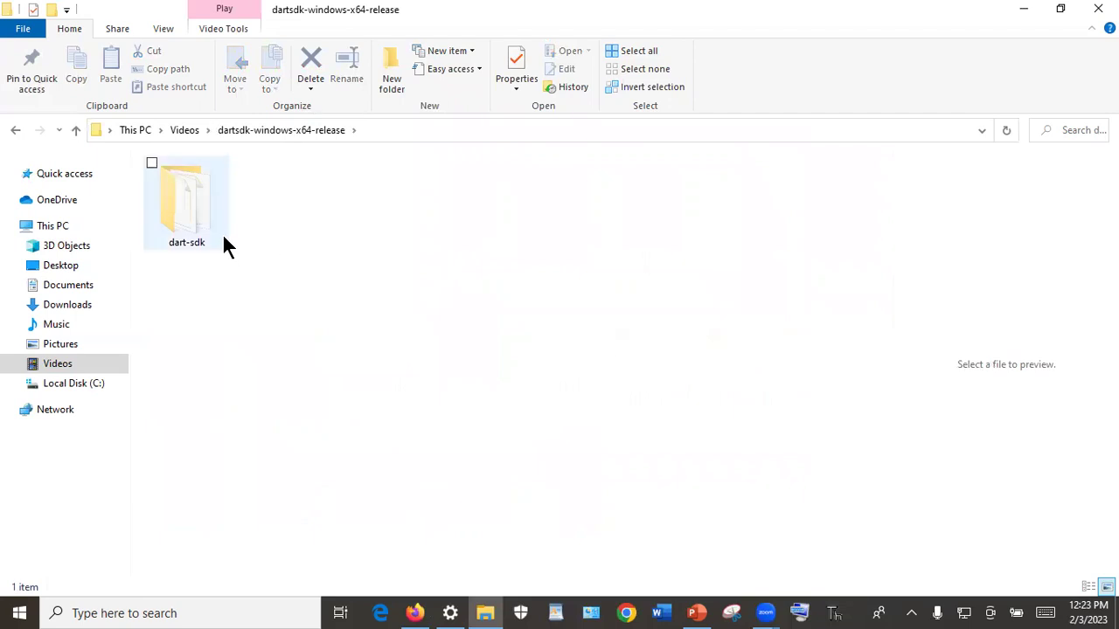
double_click(195, 218)
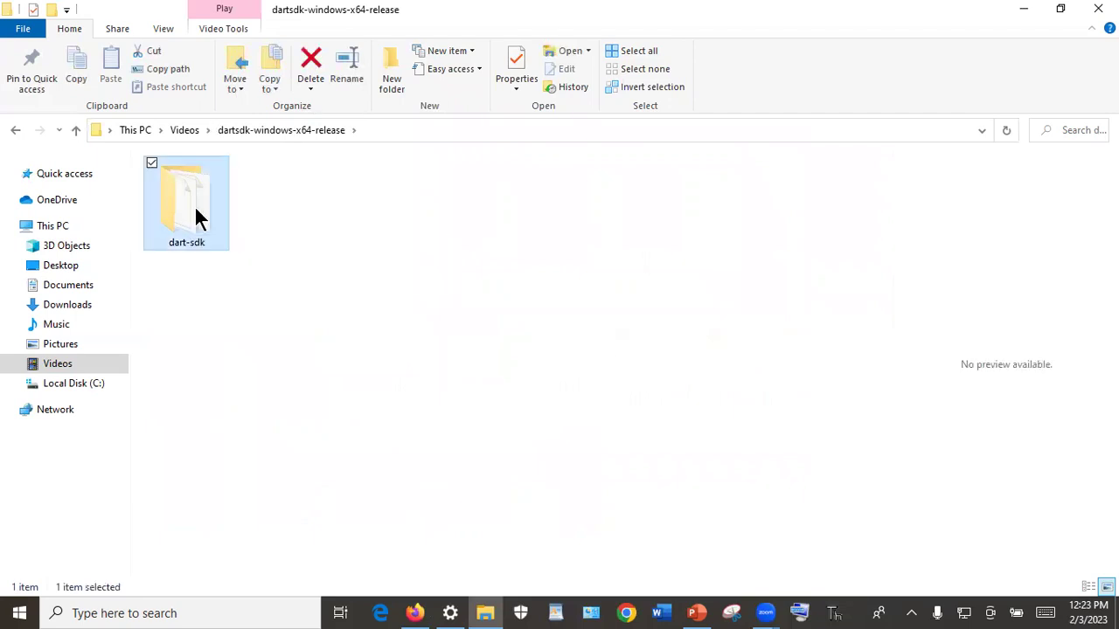
left_click(19, 132)
left_click(20, 131)
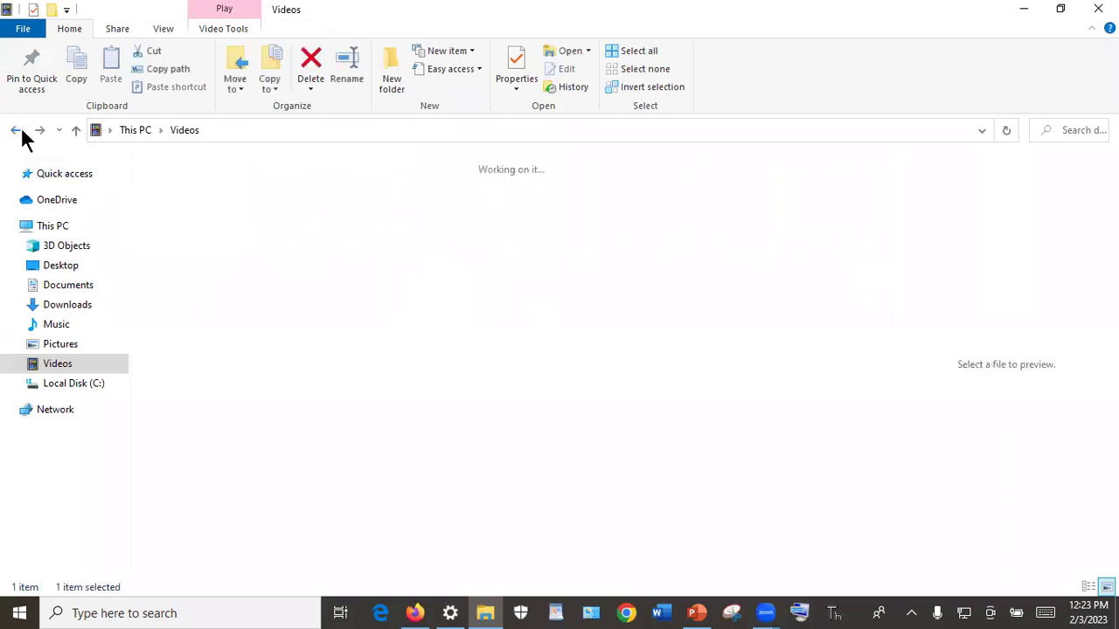
Copy the dart-sdk folder from dartsdk-windows-x64-release and go to the root of Local Disk (C:).
double_click(276, 225)
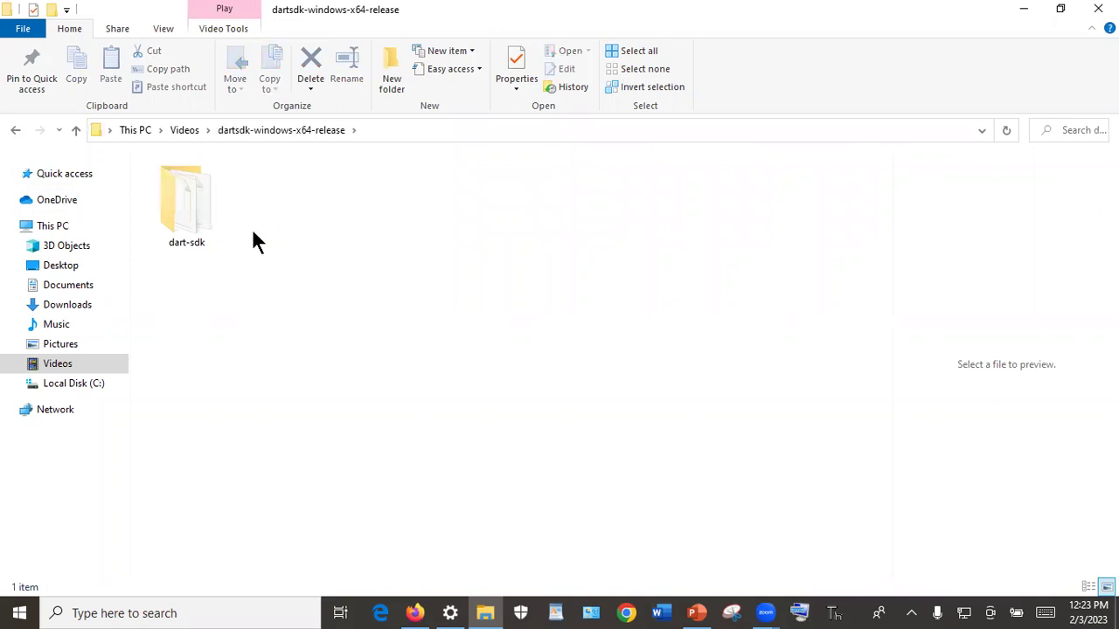
left_click(192, 220)
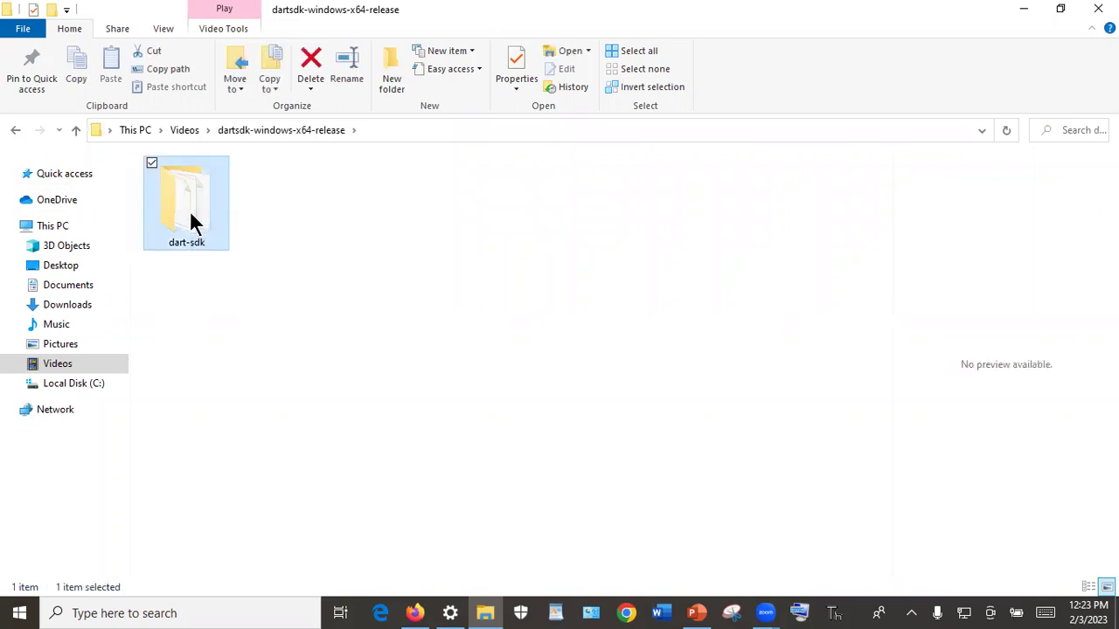
right_click(192, 220)
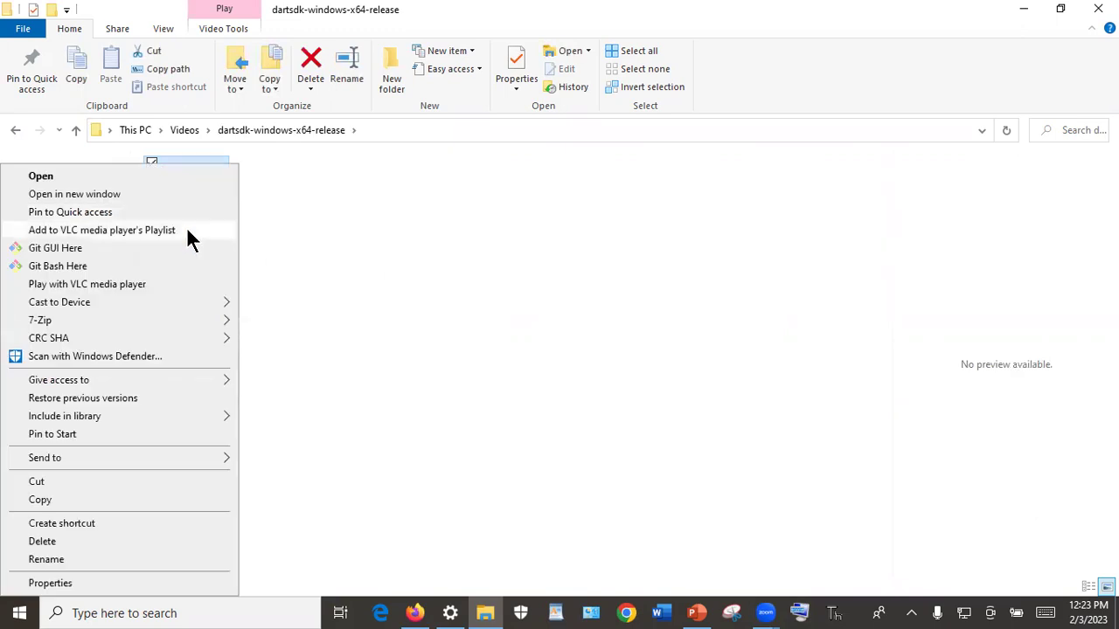
left_click(174, 507)
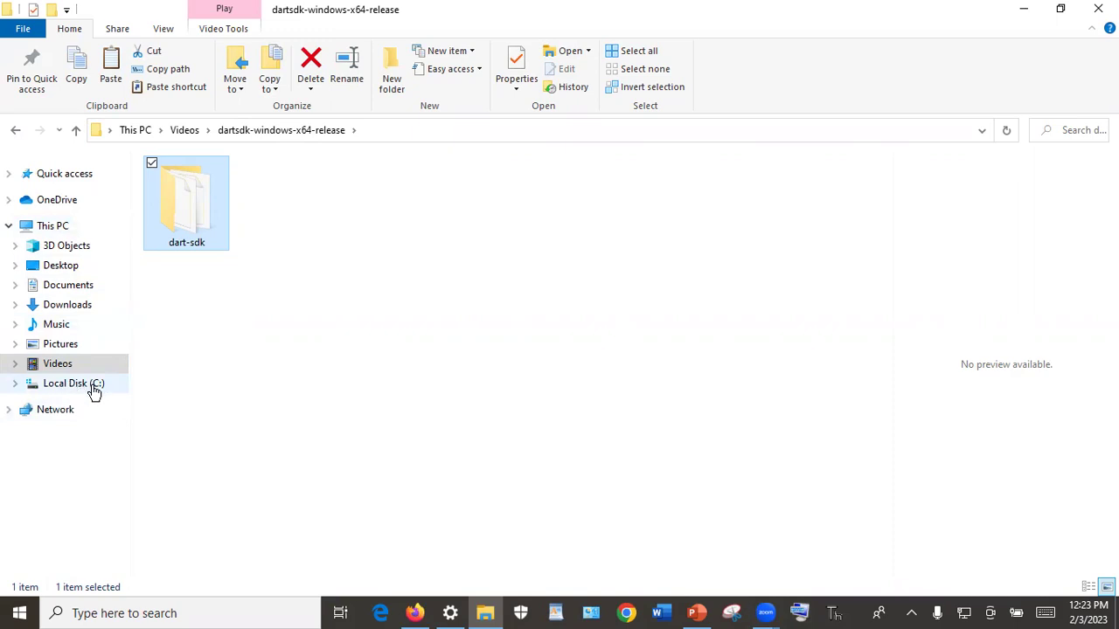
left_click(93, 225)
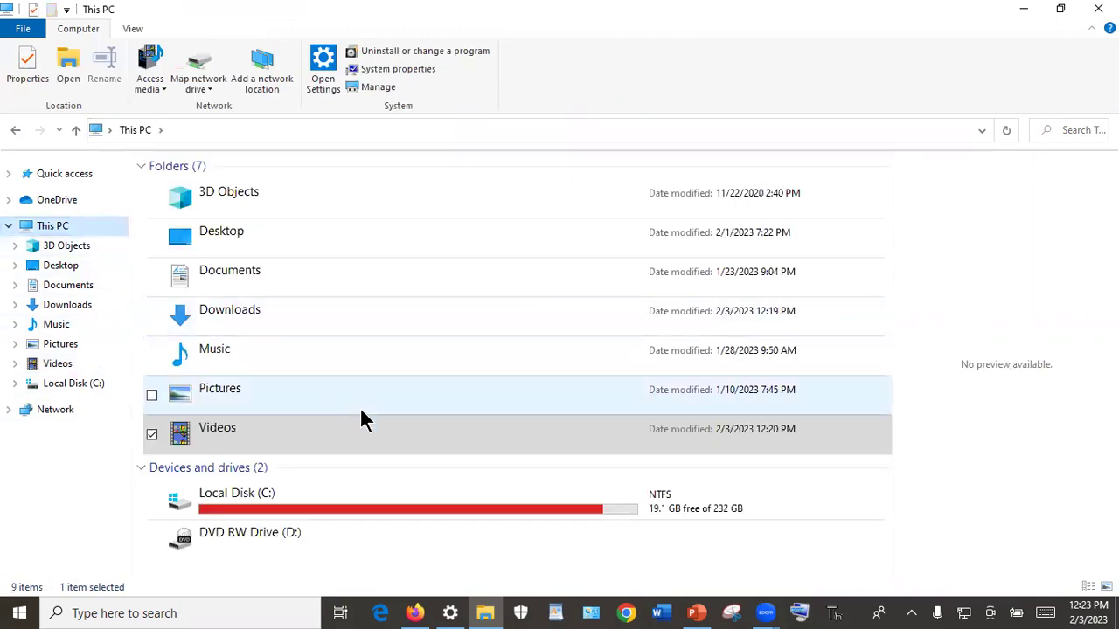
double_click(340, 493)
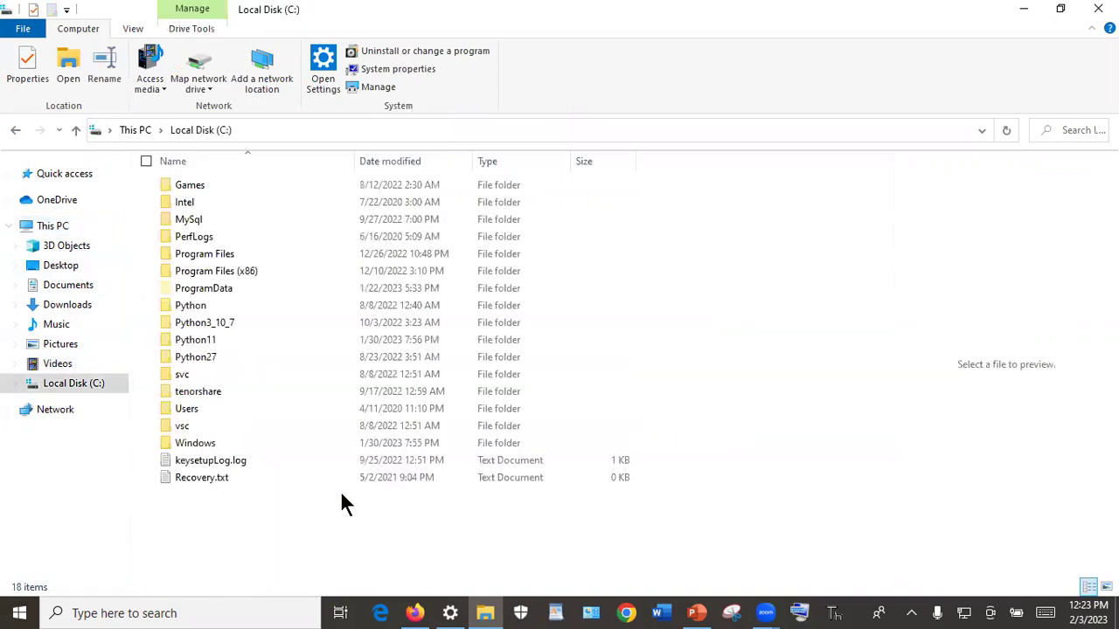
right_click(259, 511)
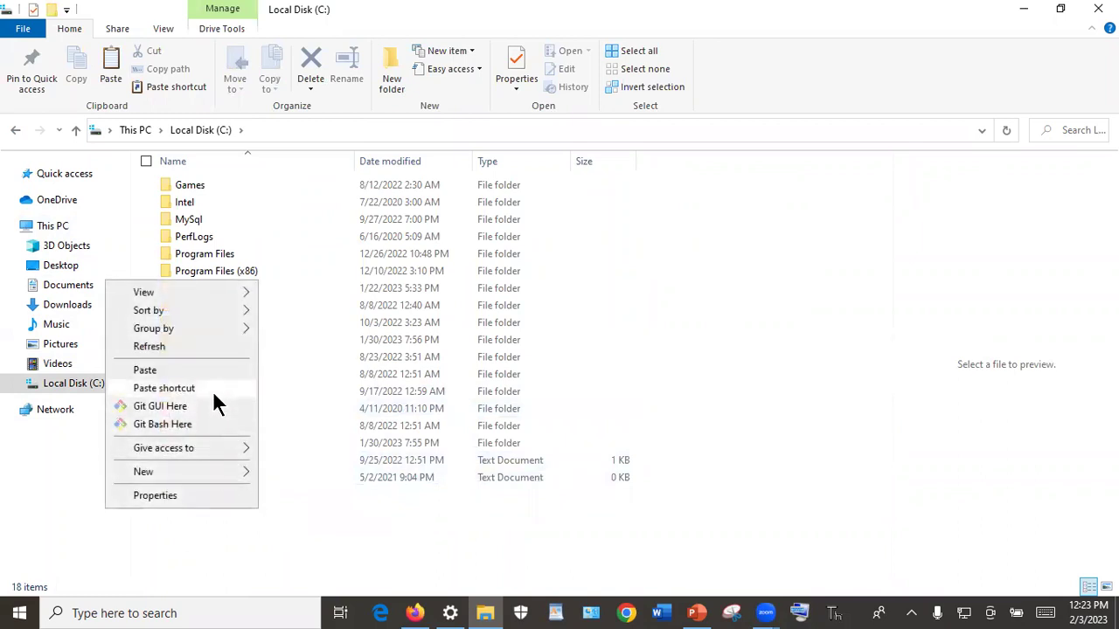
mouse_move(236, 470)
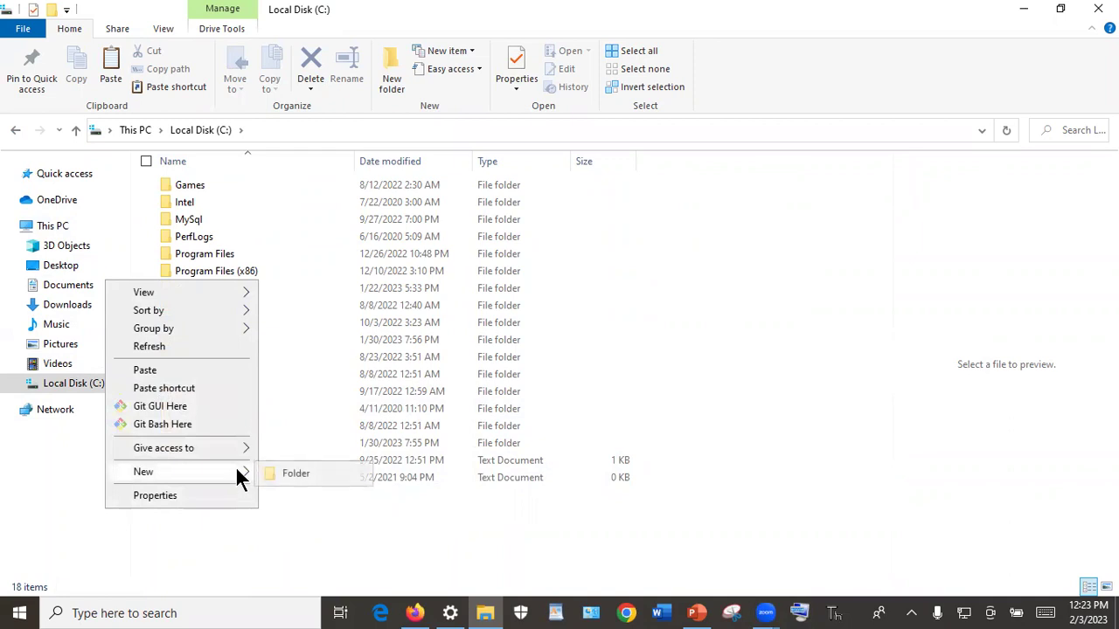
left_click(353, 361)
right_click(353, 361)
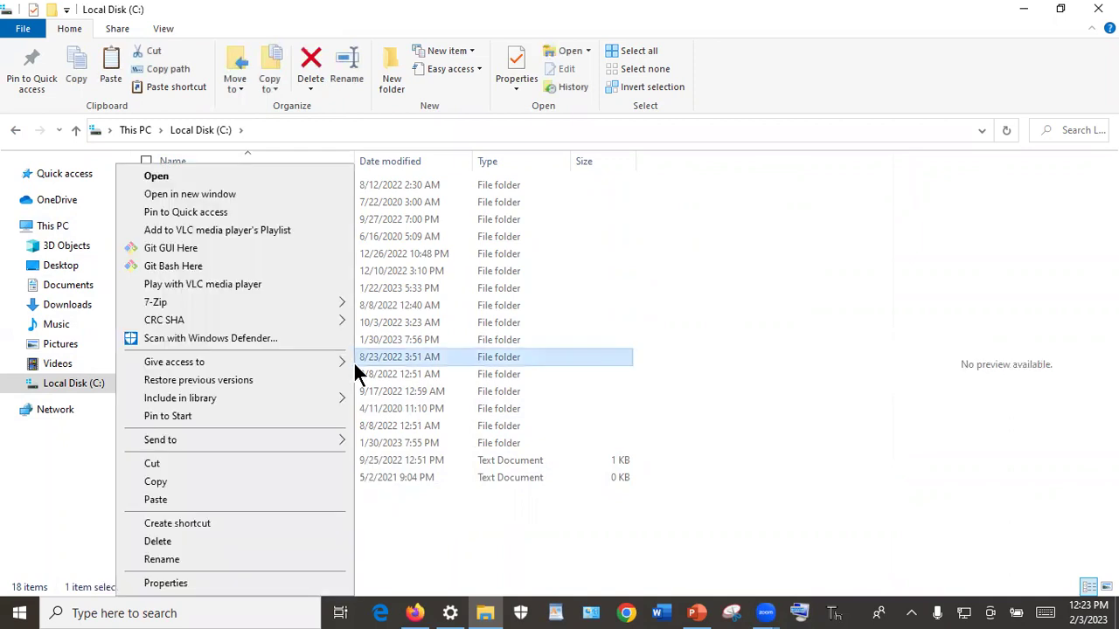
mouse_move(284, 300)
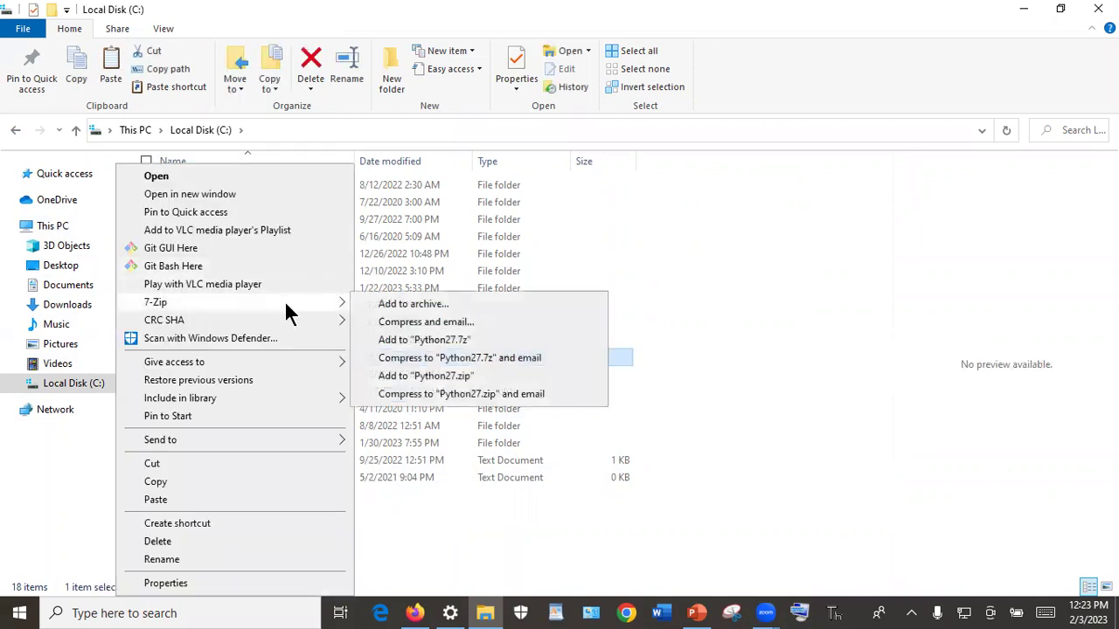
left_click(421, 488)
left_click(320, 429)
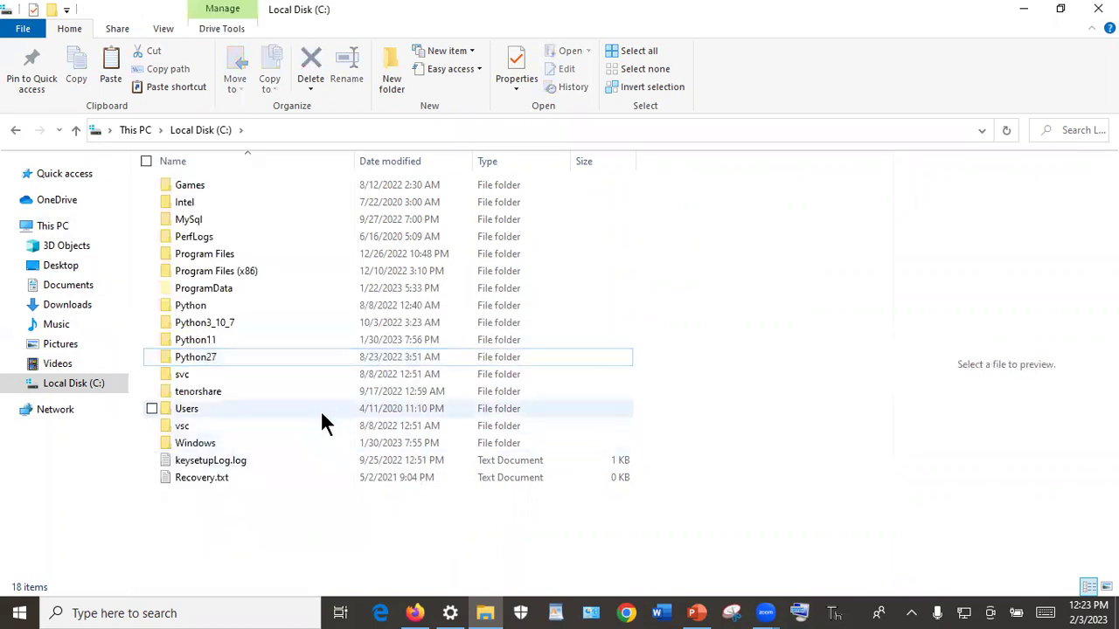
right_click(321, 411)
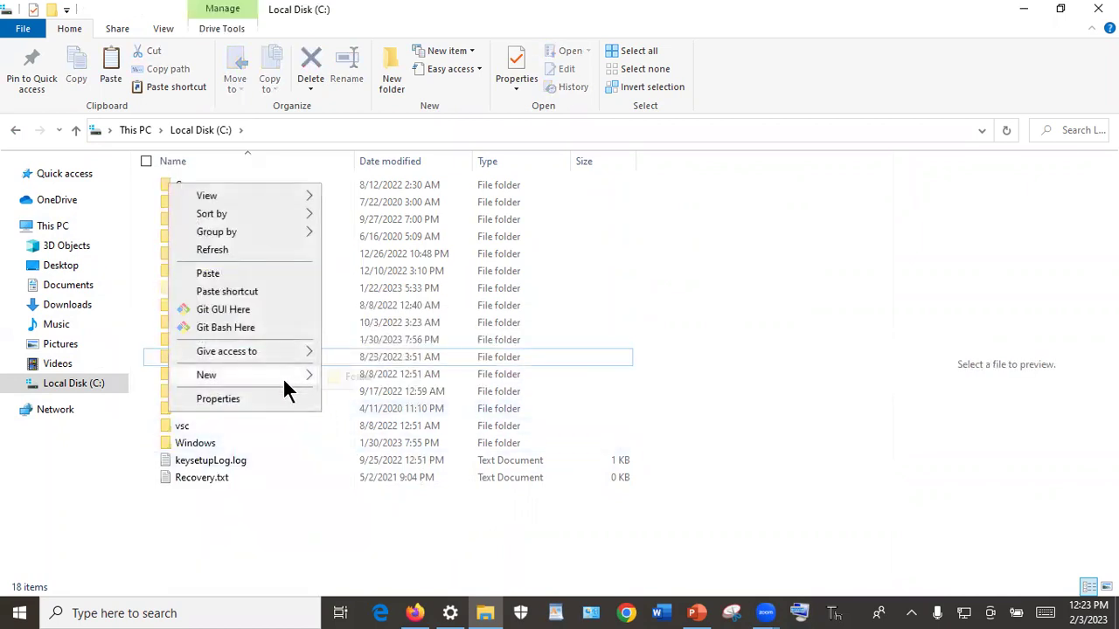
left_click(321, 505)
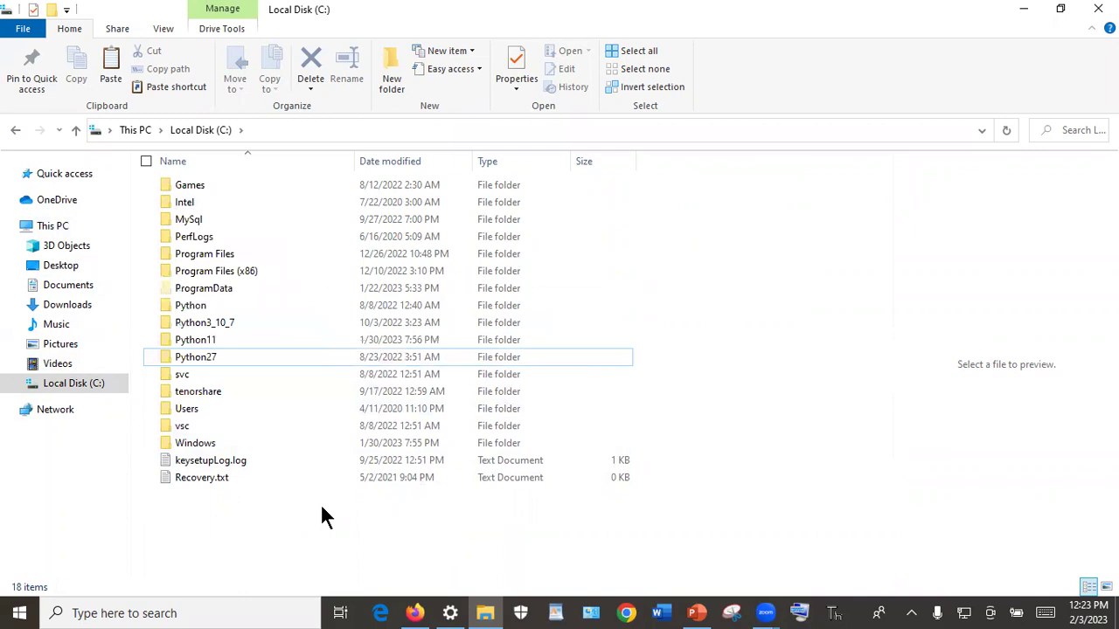
Create a new folder named Dart in the root of Local Disk (C:).
right_click(321, 507)
mouse_move(291, 469)
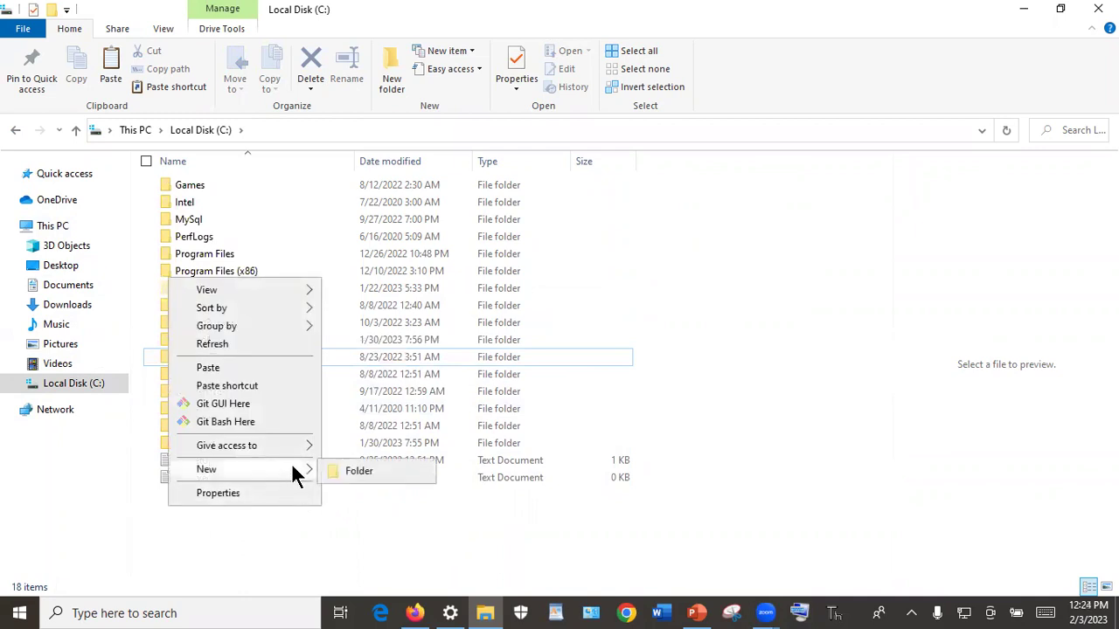
left_click(349, 472)
type("Dart")
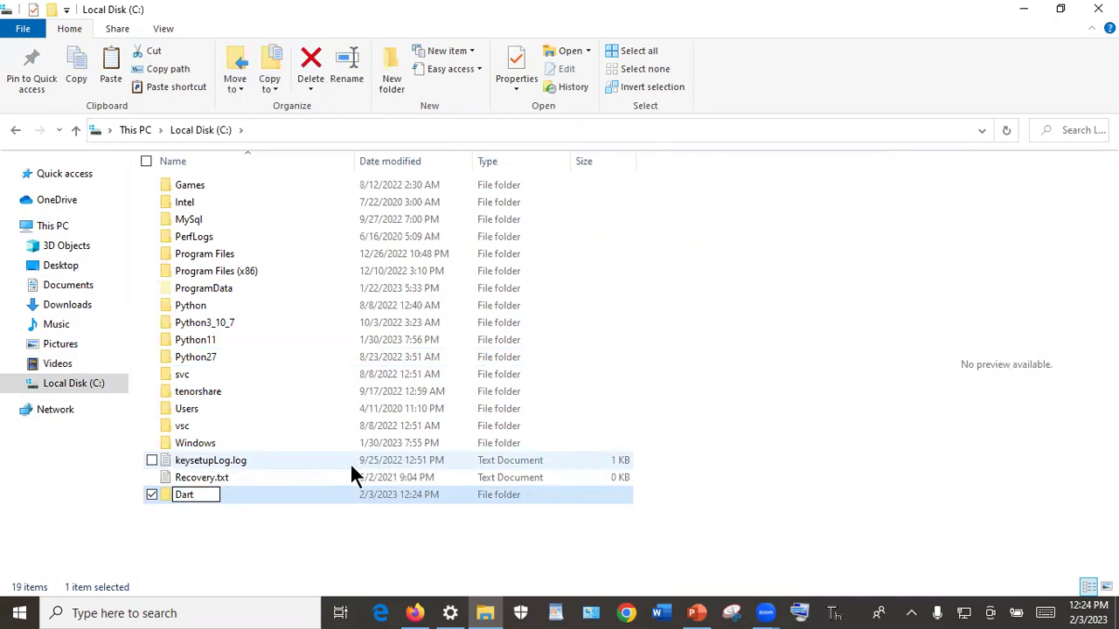
key("Return")
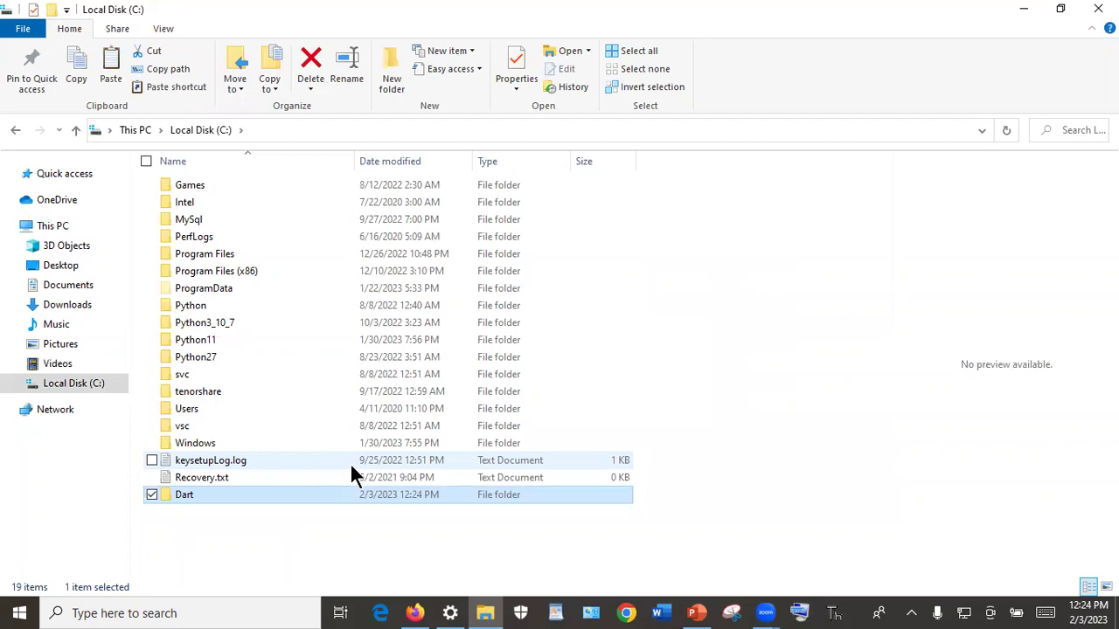
Paste the copied dart-sdk folder into the new Dart folder on Local Disk (C:), keeping its name.
double_click(295, 504)
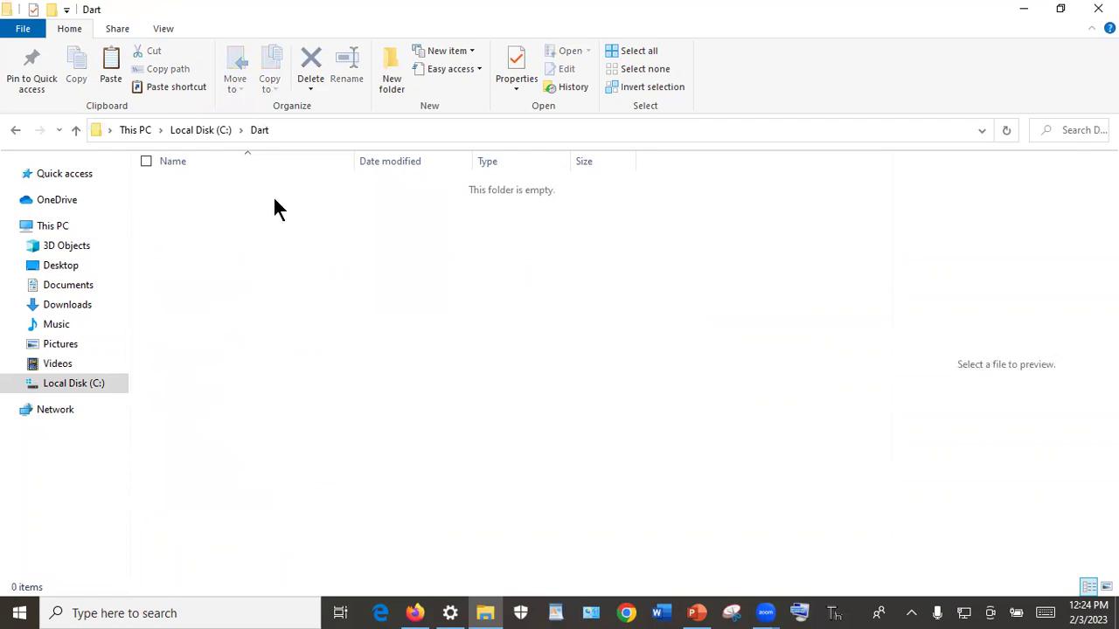
right_click(271, 229)
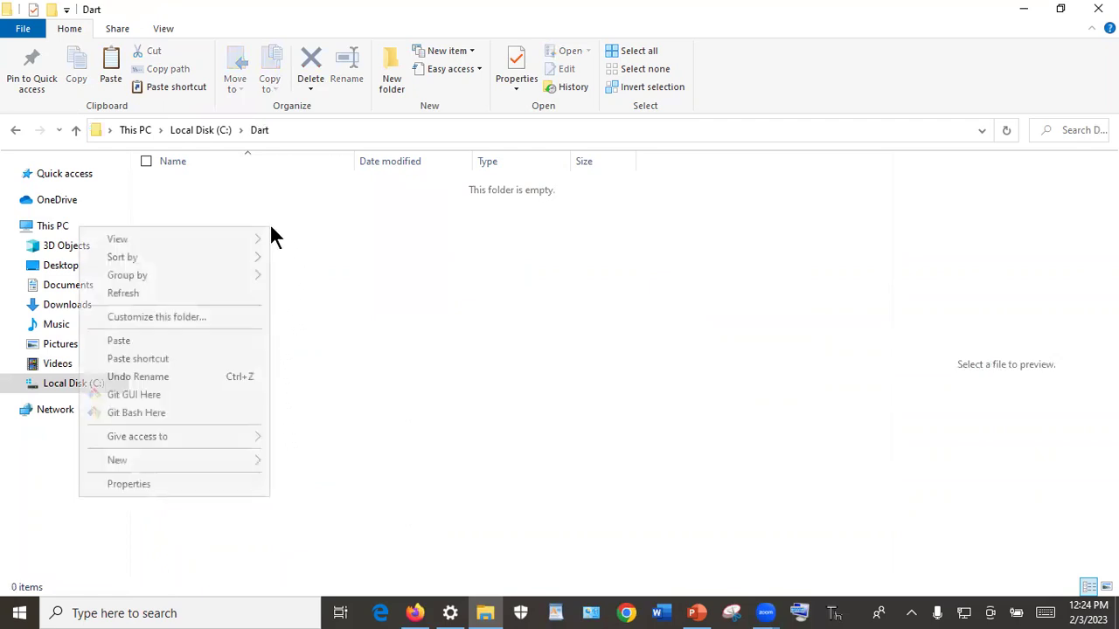
left_click(218, 343)
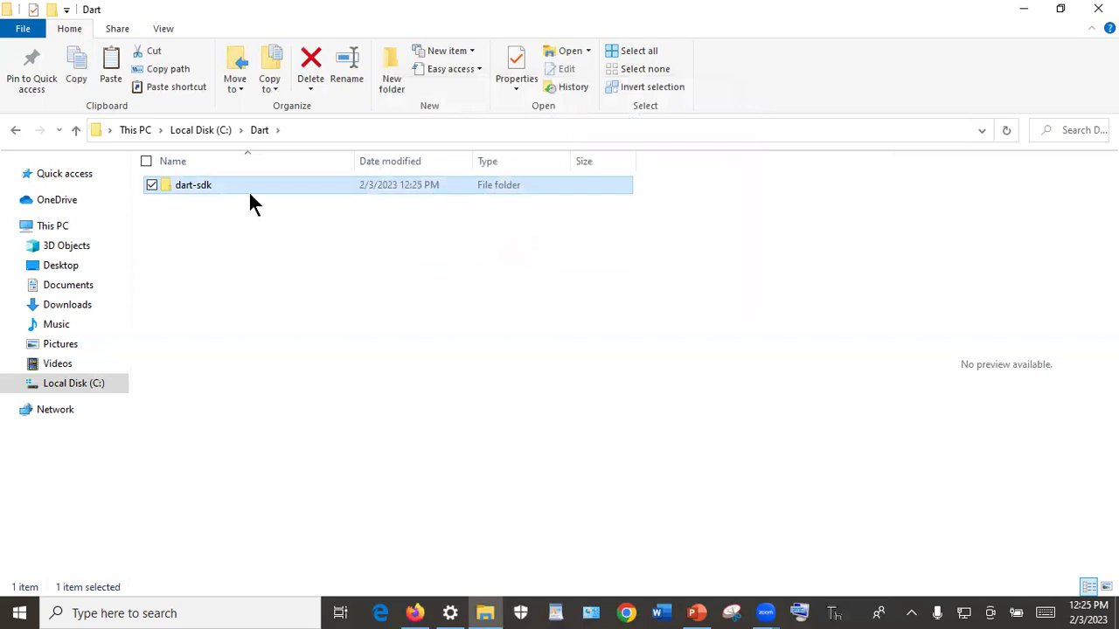
key("F2")
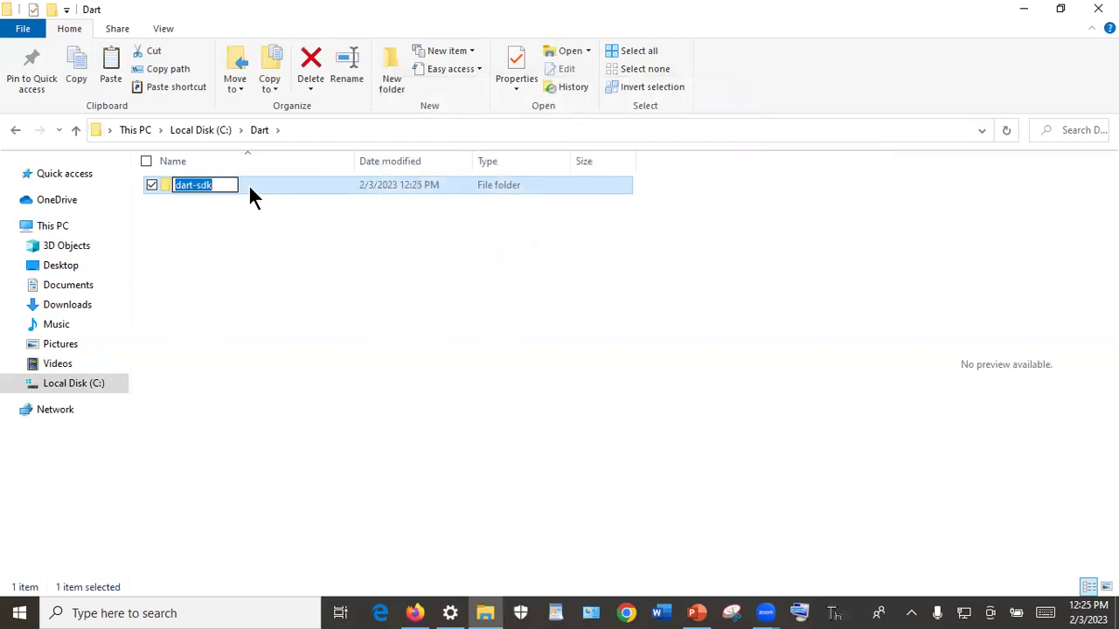
key("Return")
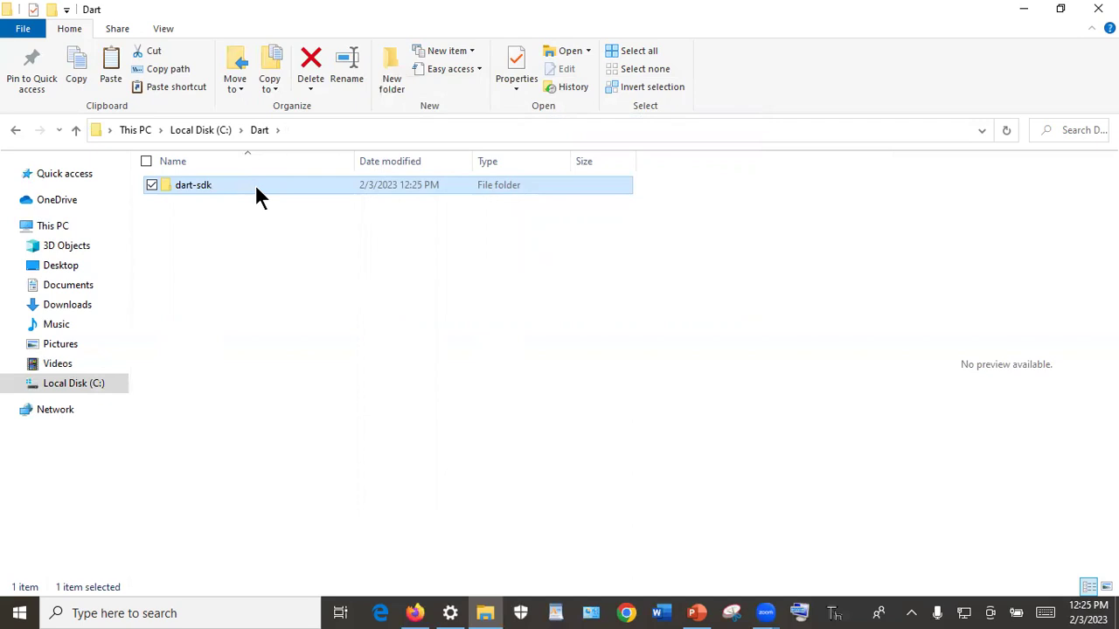
Examine the contents of the pasted dart-sdk folder and its bin subfolder.
double_click(266, 186)
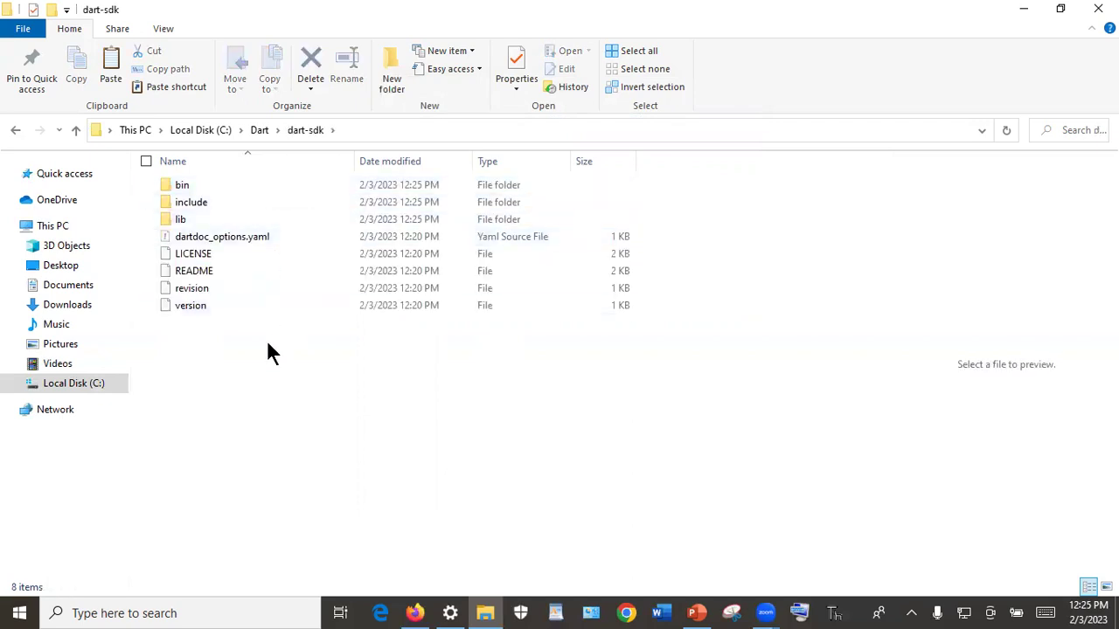
double_click(250, 186)
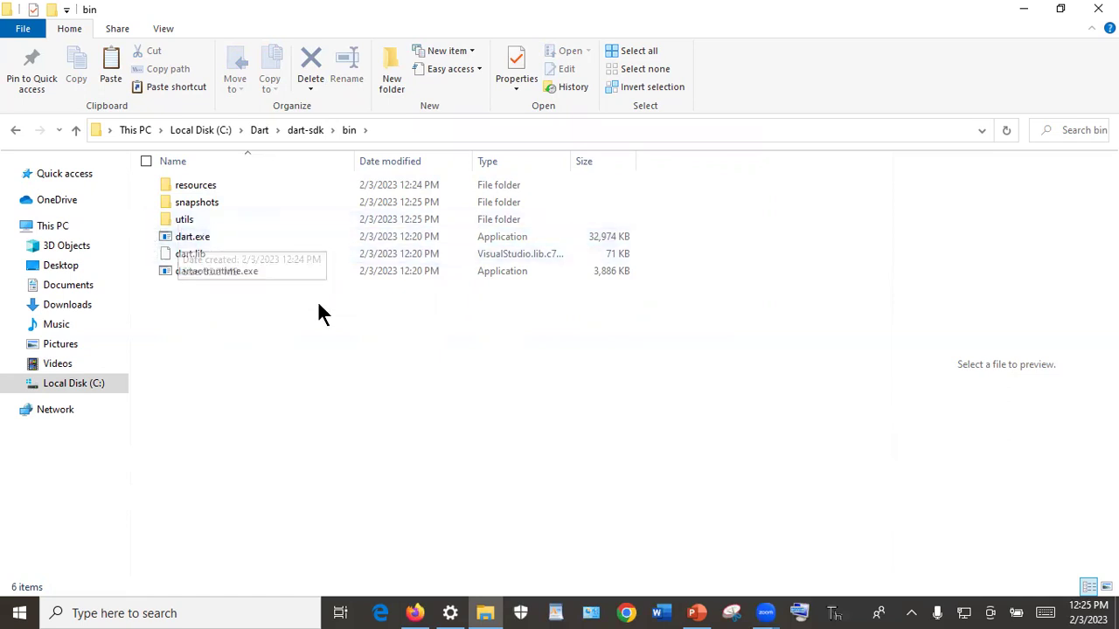
left_click(366, 131)
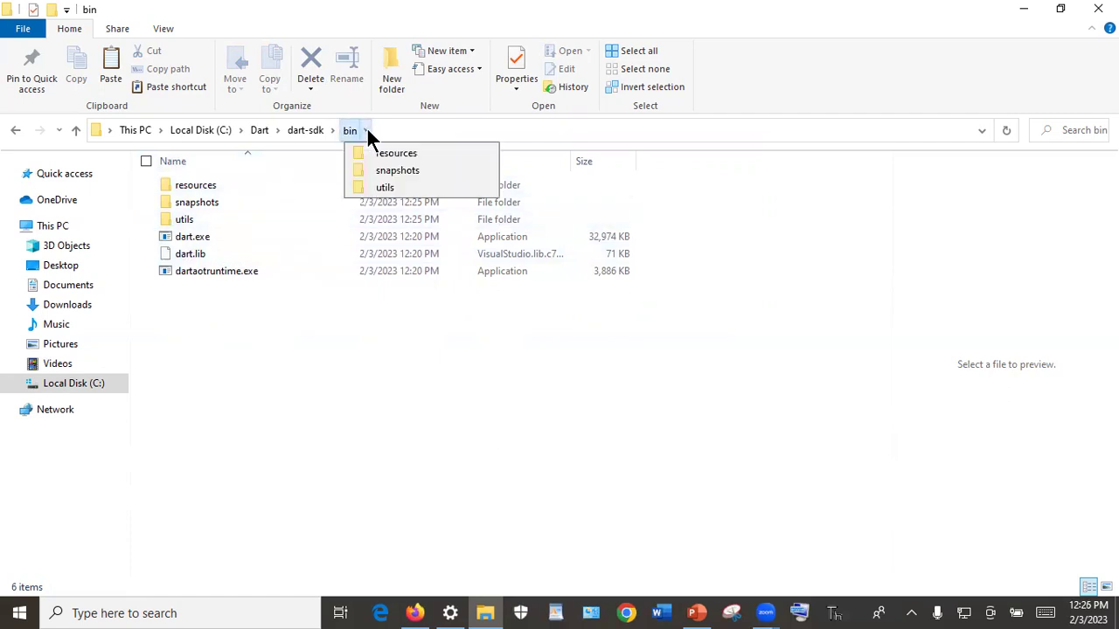
left_click(332, 271)
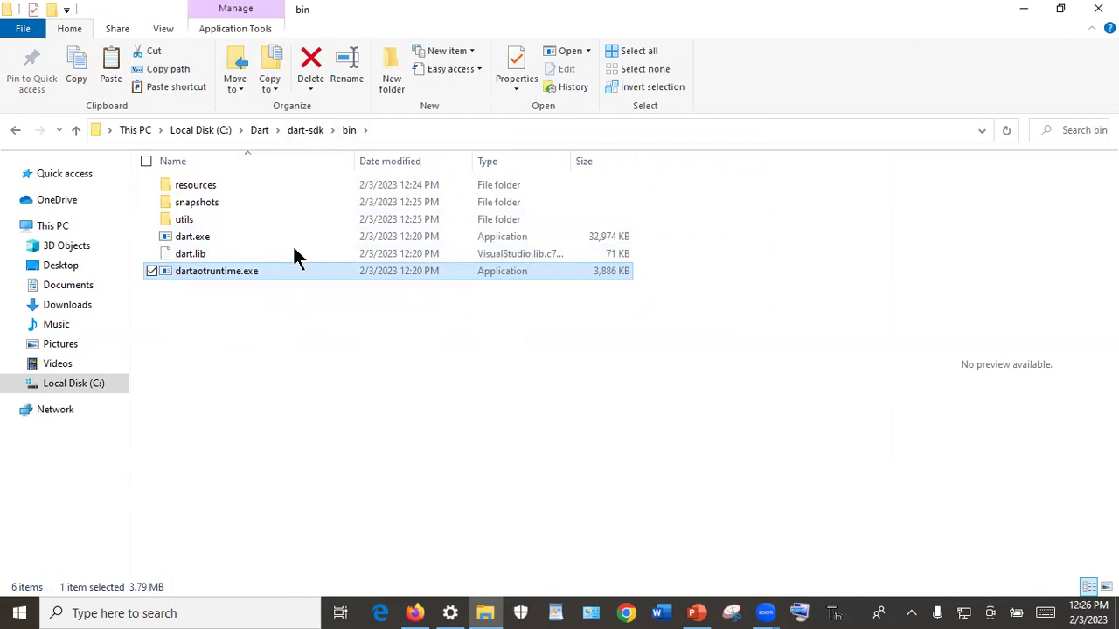
left_click(308, 130)
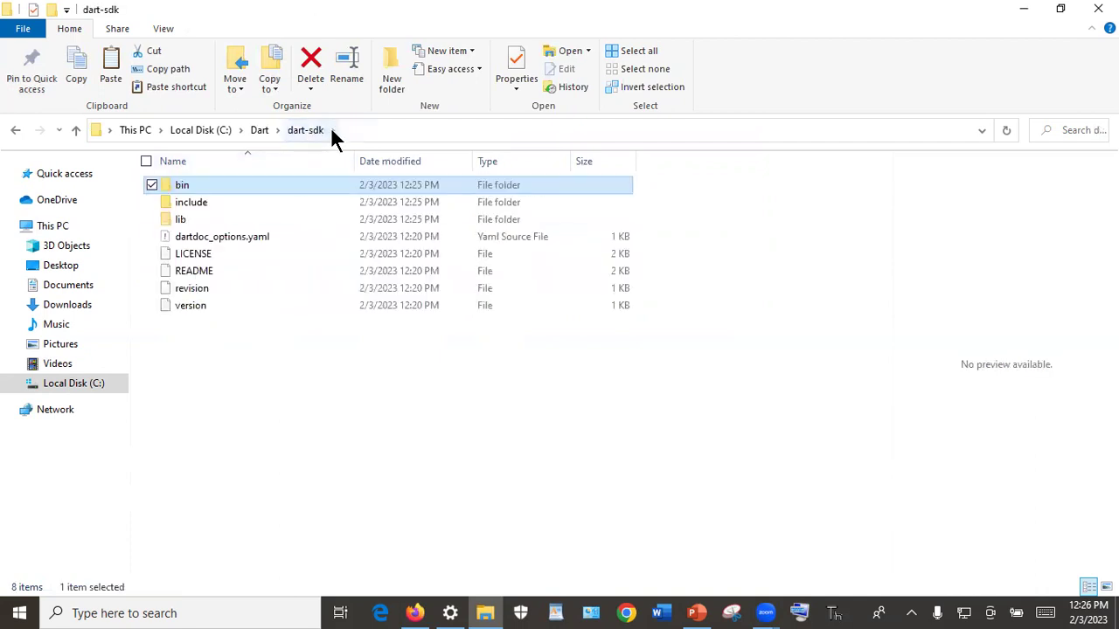
Open the bin folder inside dart-sdk and copy its address as text.
double_click(268, 187)
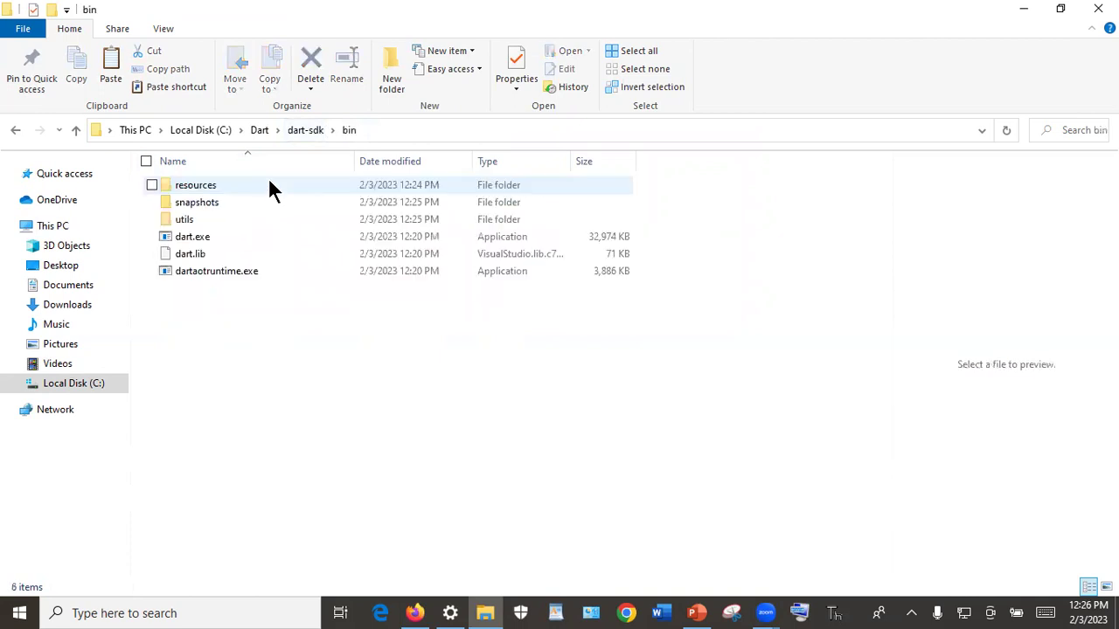
right_click(350, 140)
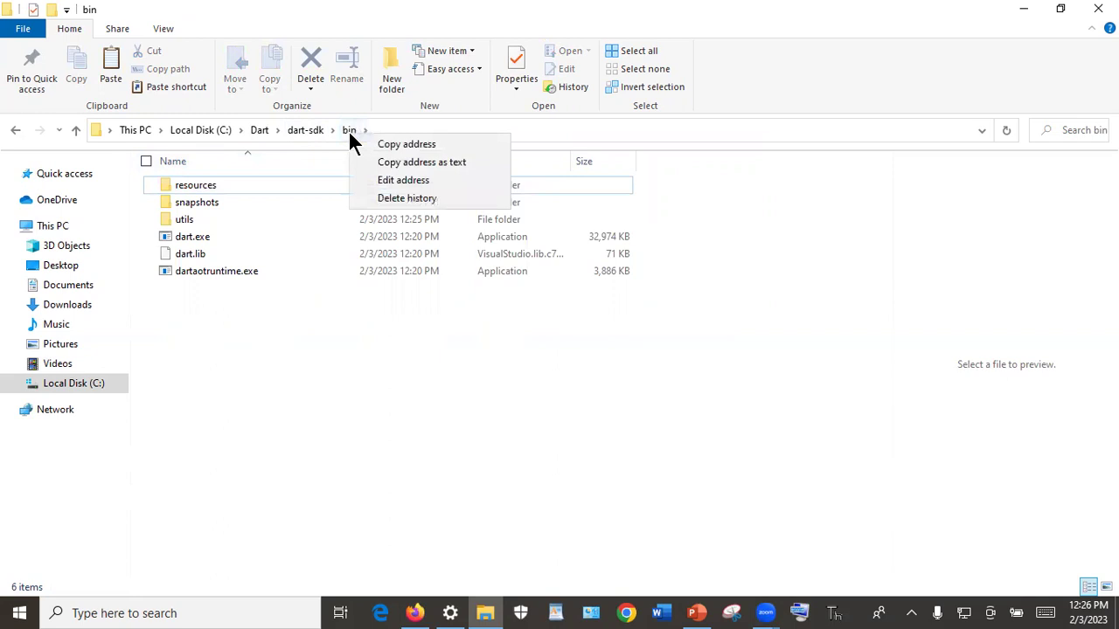
left_click(422, 162)
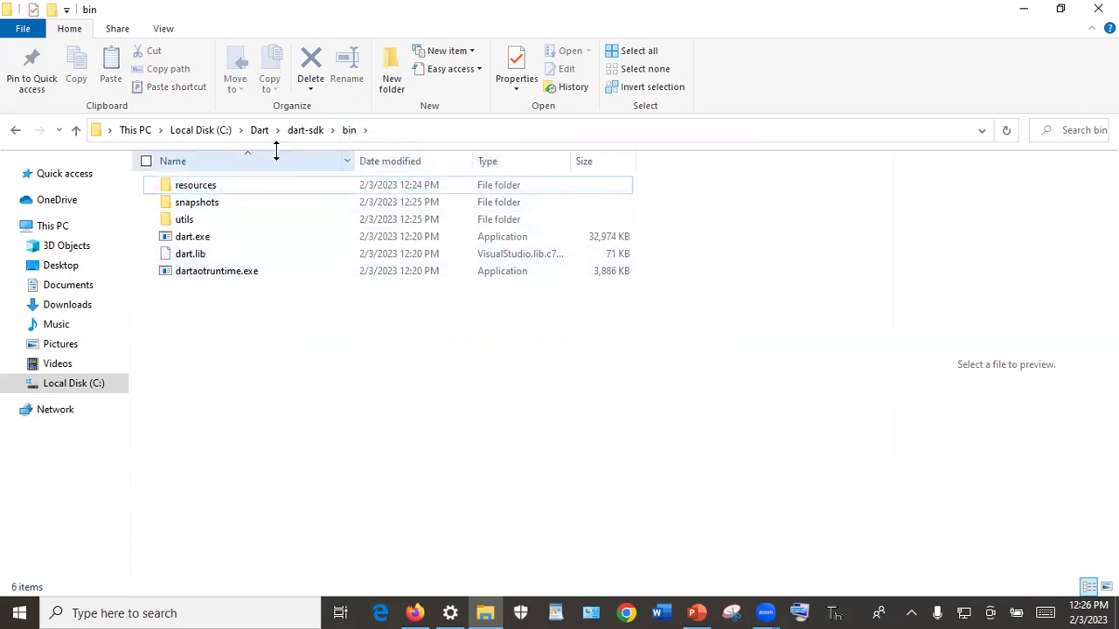
Copy the full path C:\Dart\dart-sdk\bin of the open bin folder as text.
left_click(426, 133)
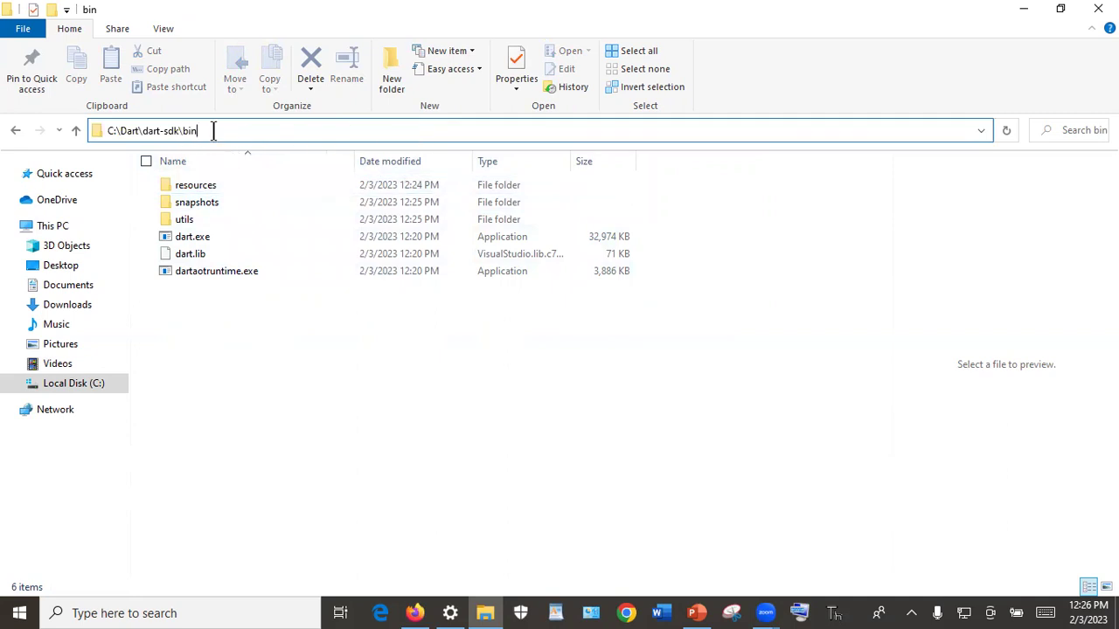
left_click_drag(214, 131, 112, 129)
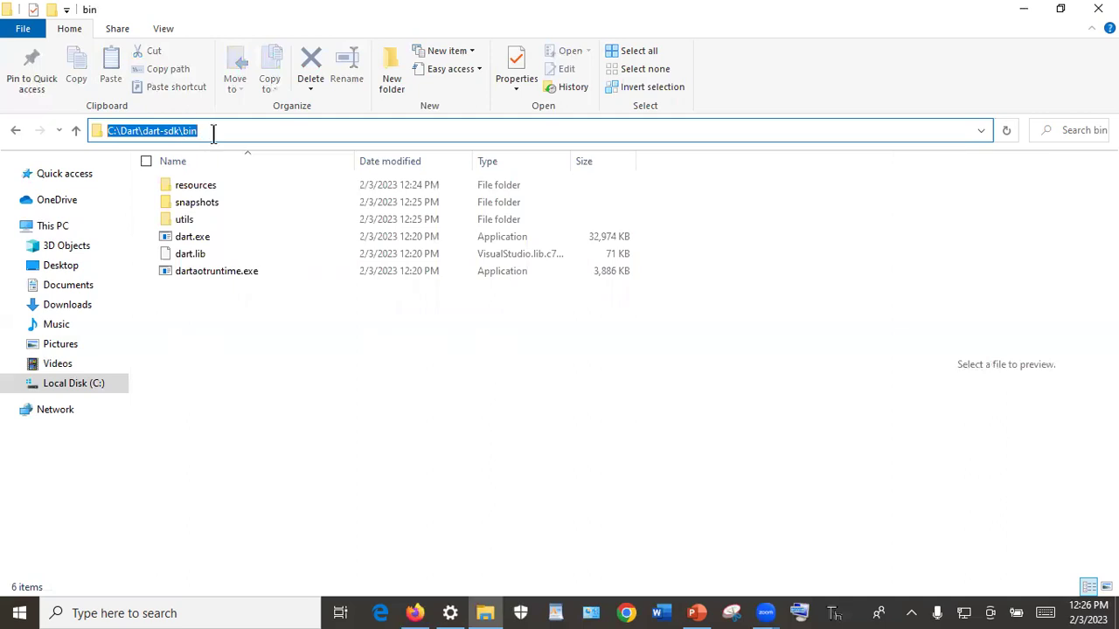
left_click(411, 332)
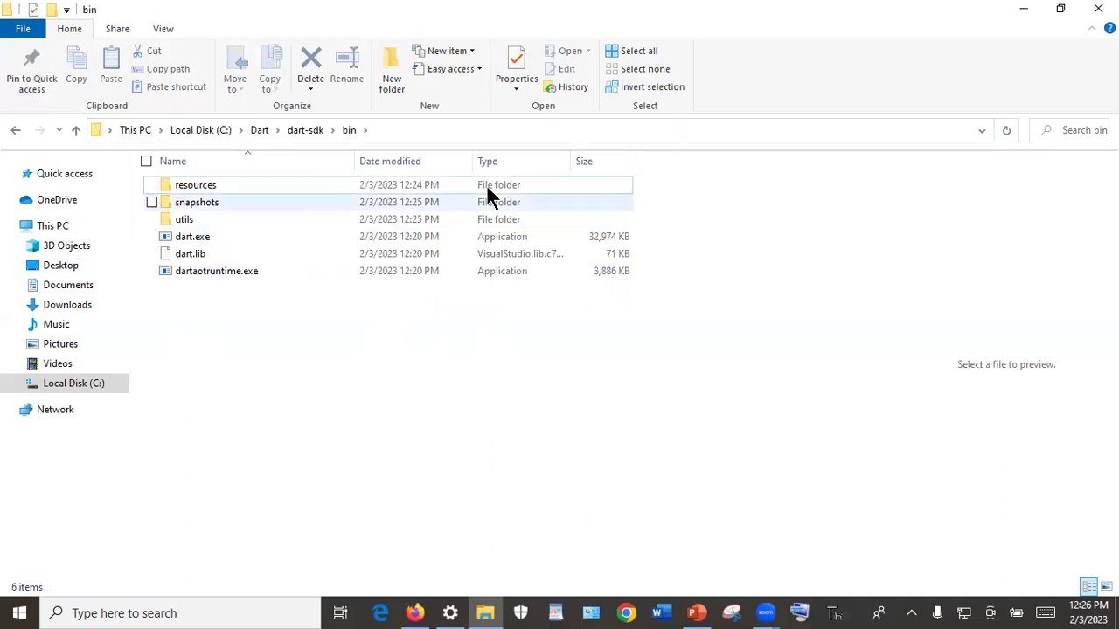
left_click(477, 131)
left_click(374, 126)
left_click_drag(198, 130, 96, 123)
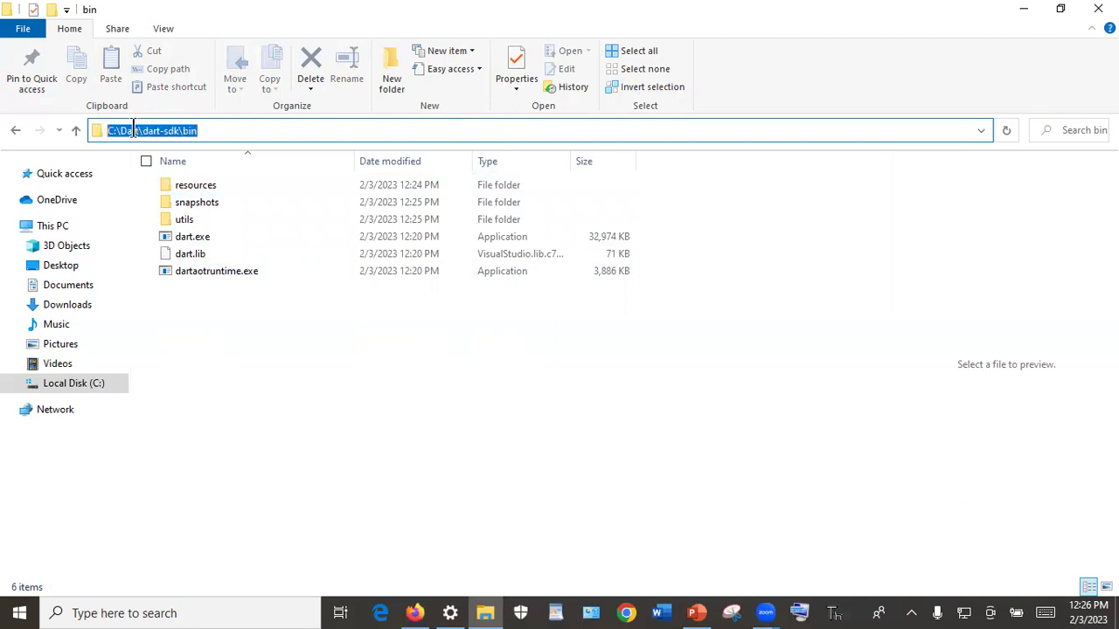
right_click(133, 129)
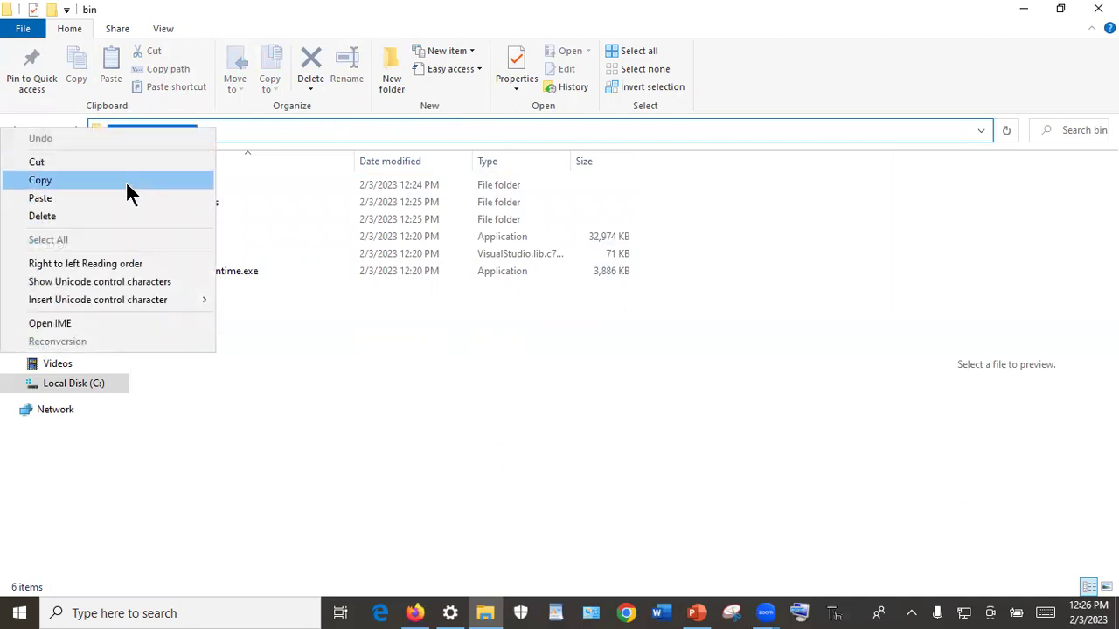
left_click(128, 181)
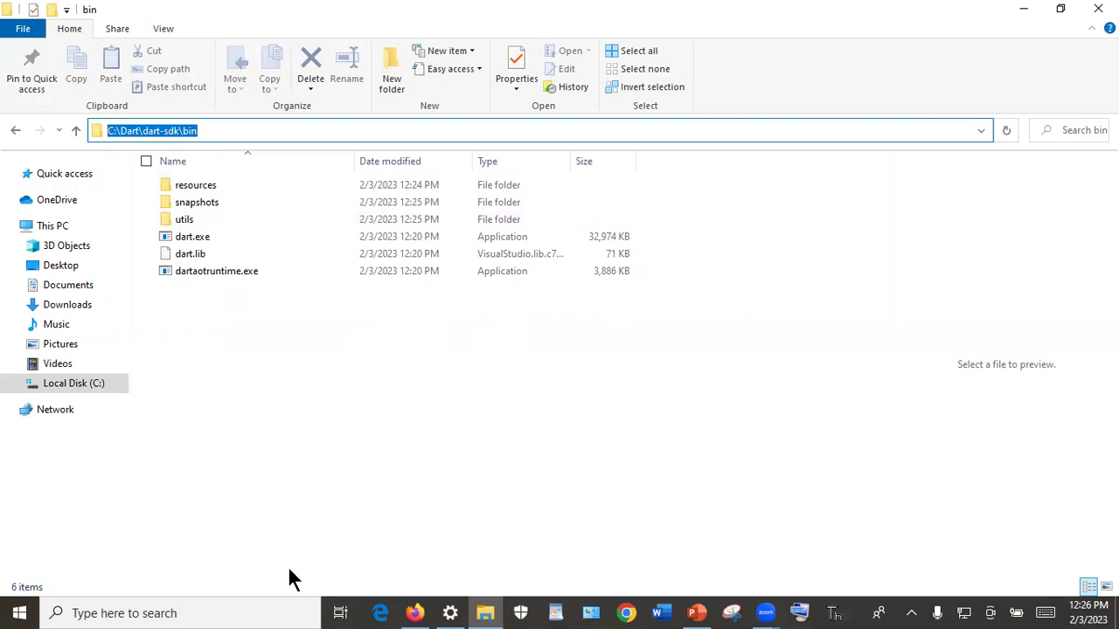
Open the Environment Variables dialog from the advanced system settings in This PC's properties.
left_click(219, 612)
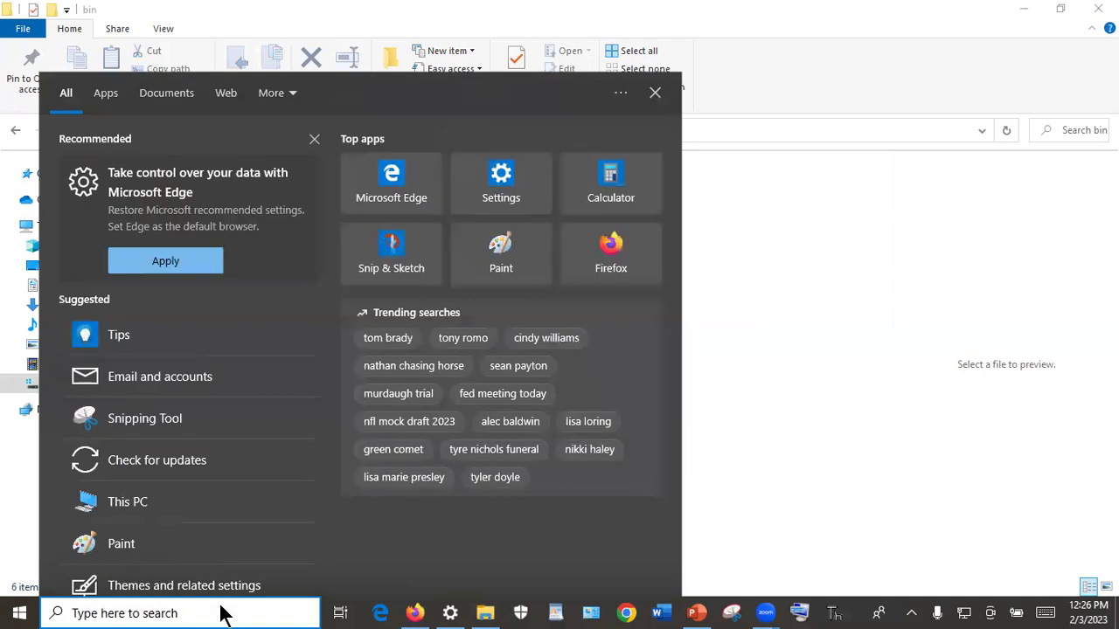
left_click(865, 382)
left_click(79, 225)
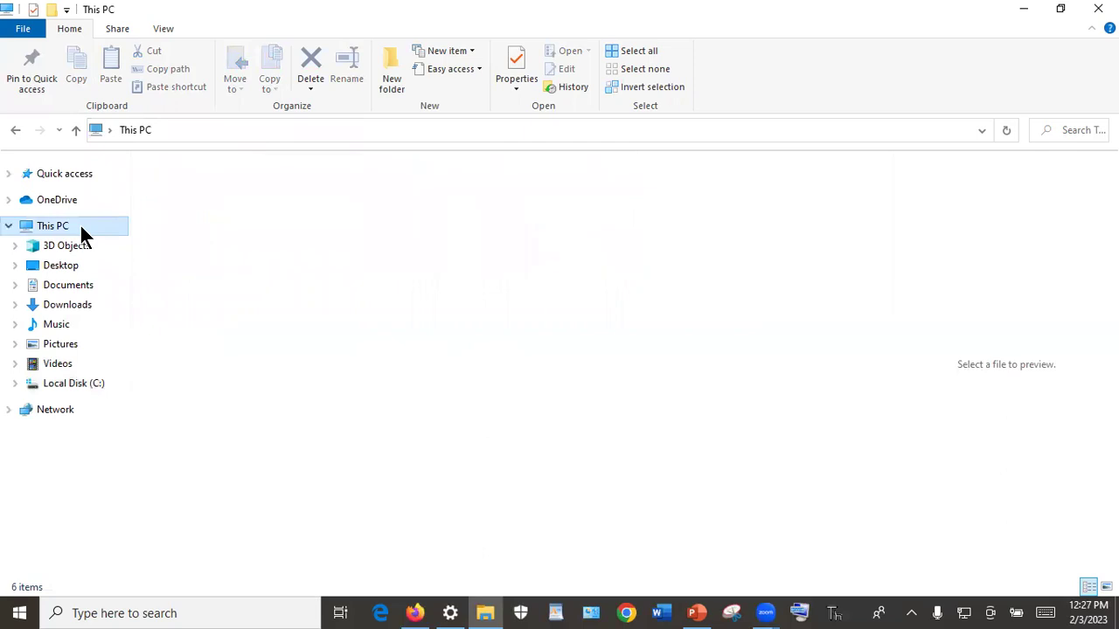
right_click(78, 225)
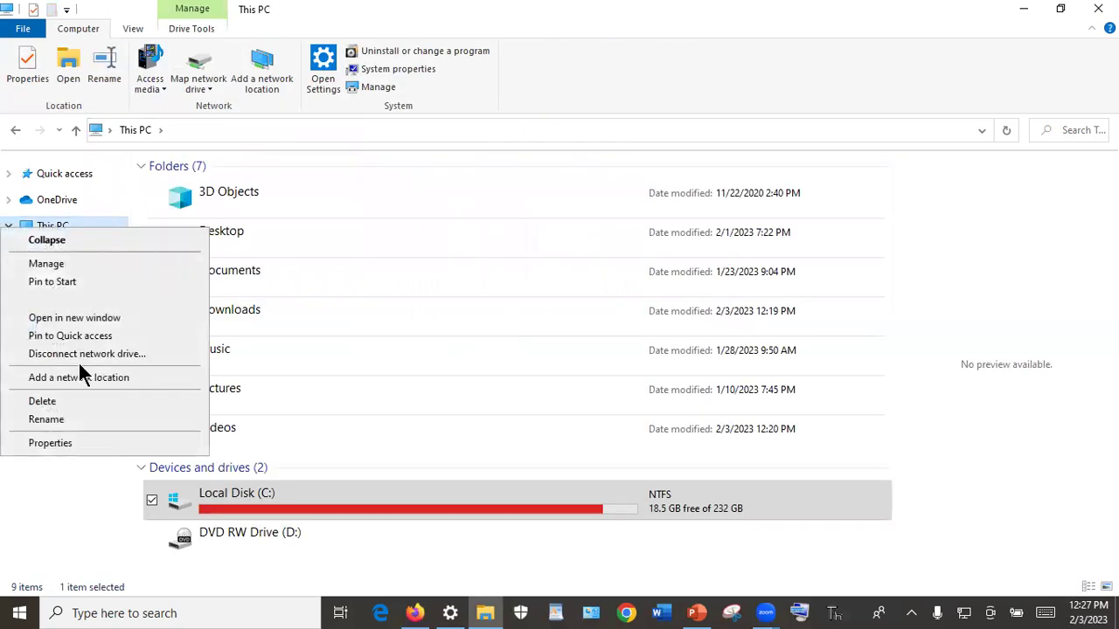
left_click(96, 446)
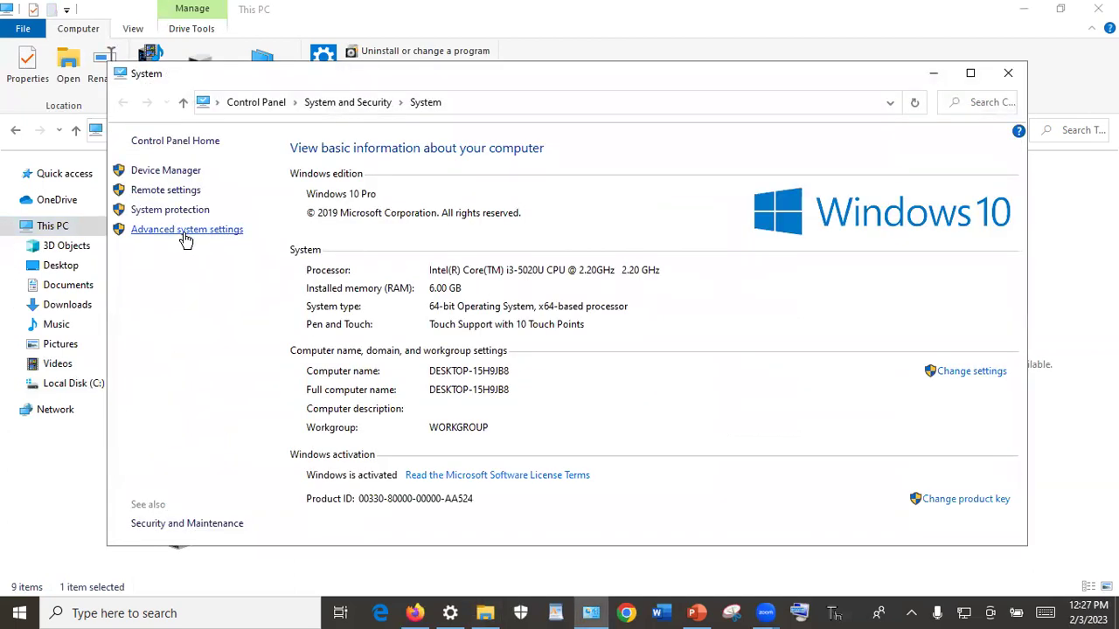
left_click(191, 230)
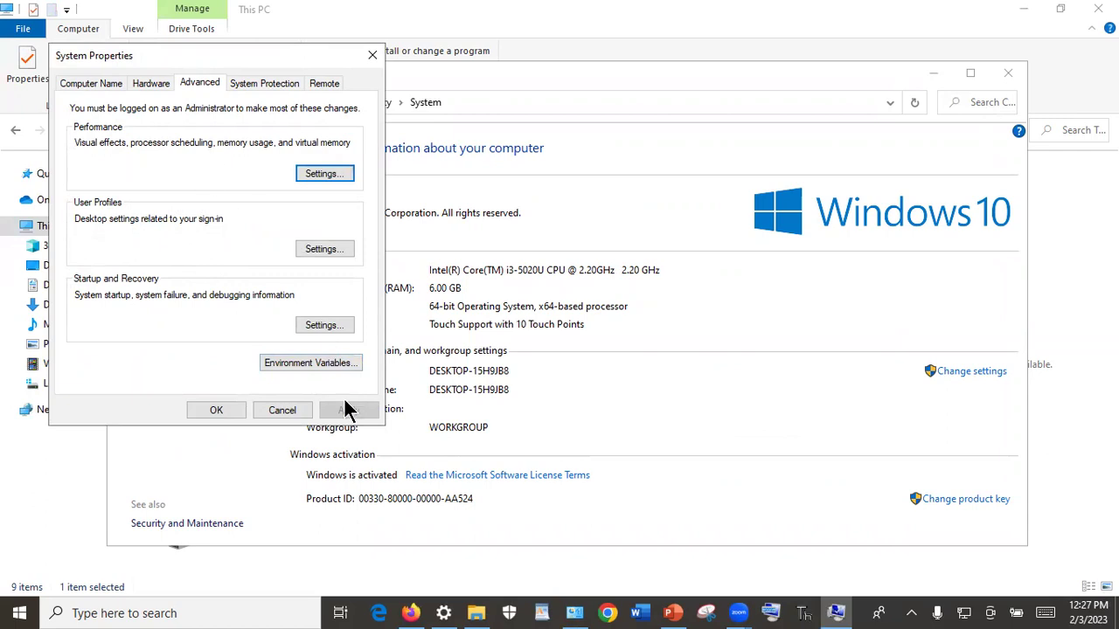
left_click(308, 361)
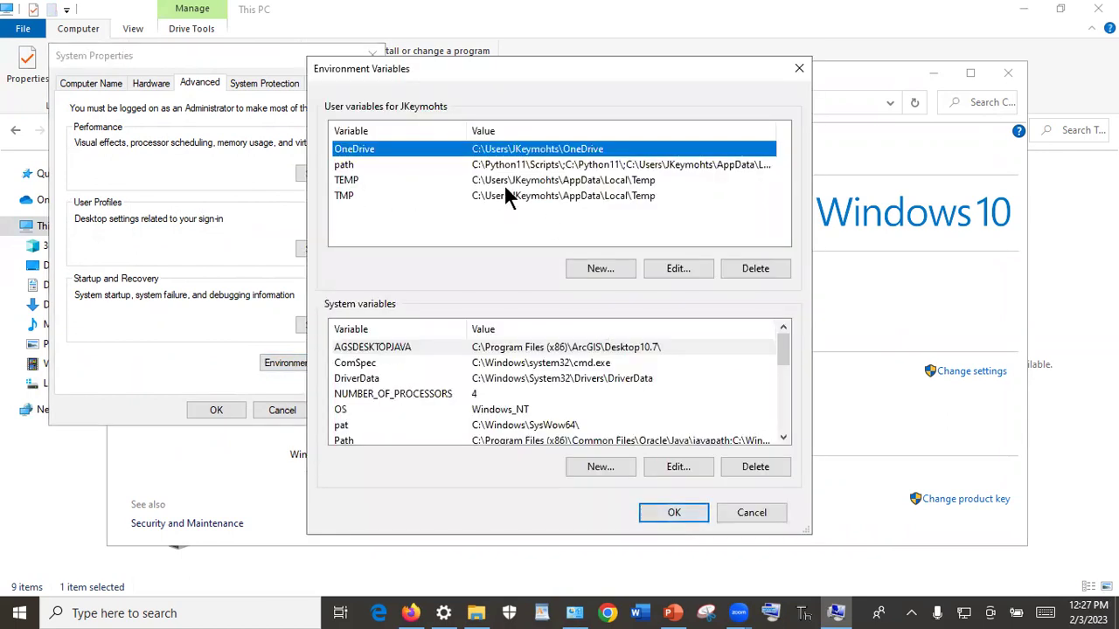
Add the copied path C:\Dart\dart-sdk\bin as a new entry in the user path variable and close the system windows.
left_click(482, 169)
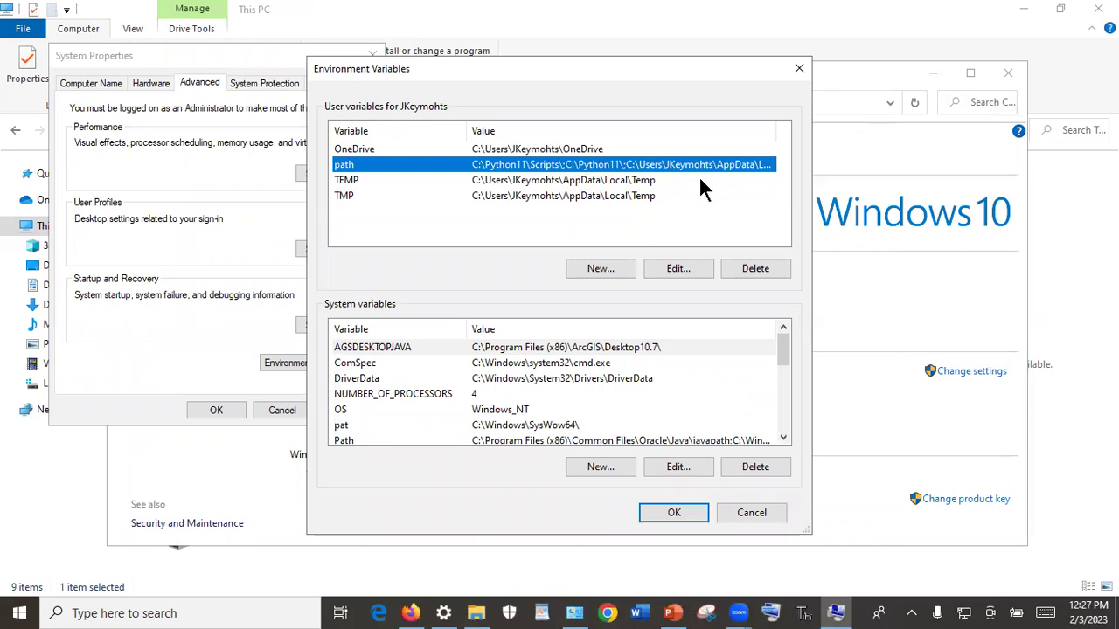
left_click(692, 265)
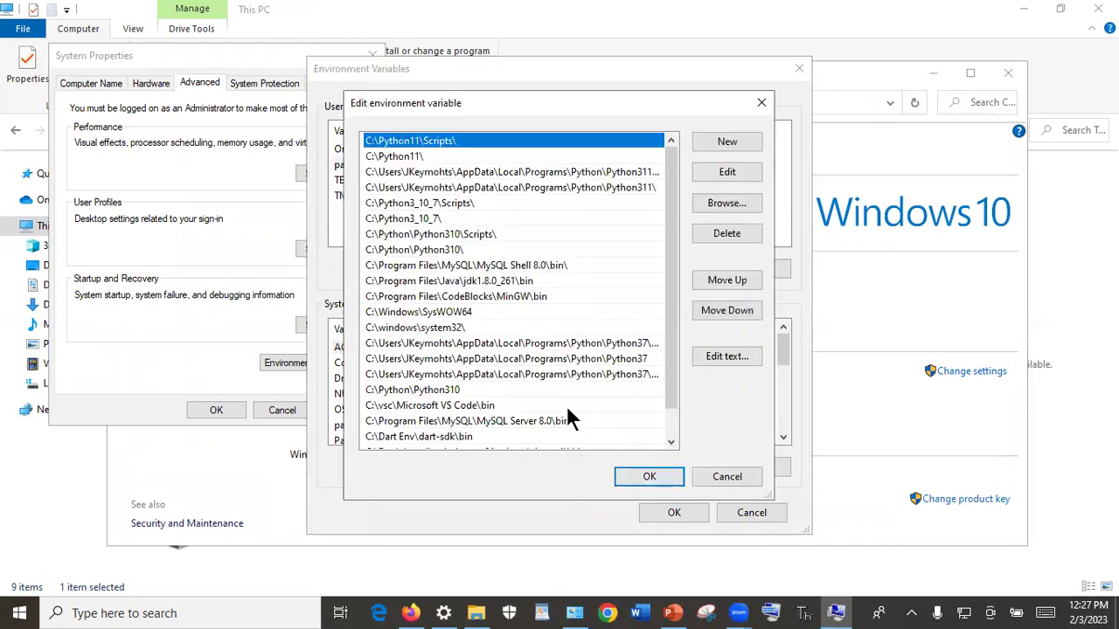
scroll(574, 372, "down", 1)
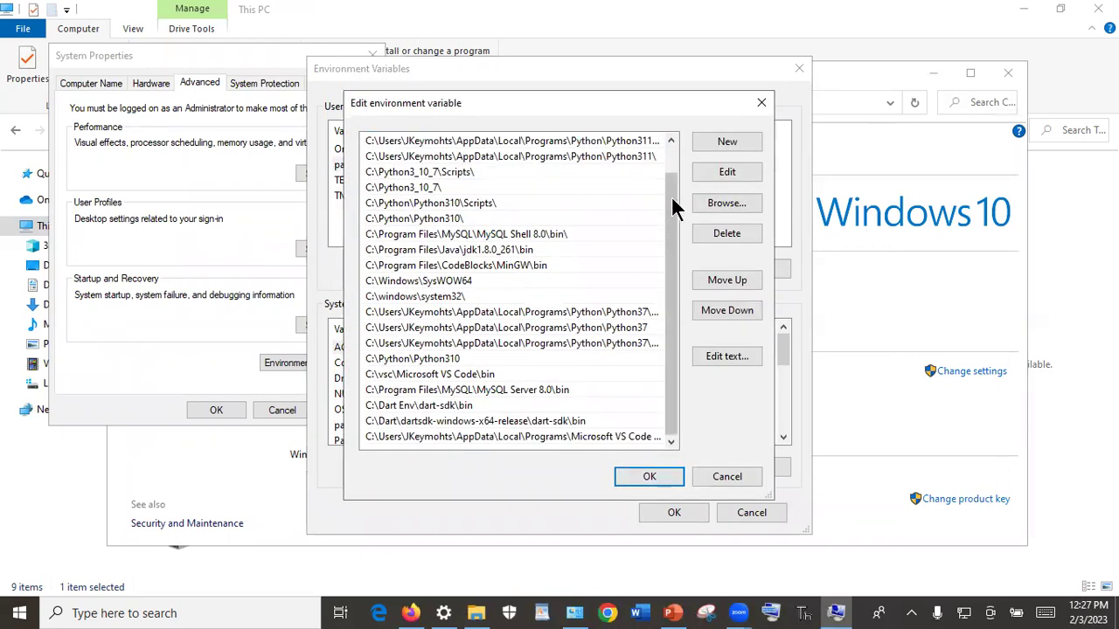
left_click(704, 139)
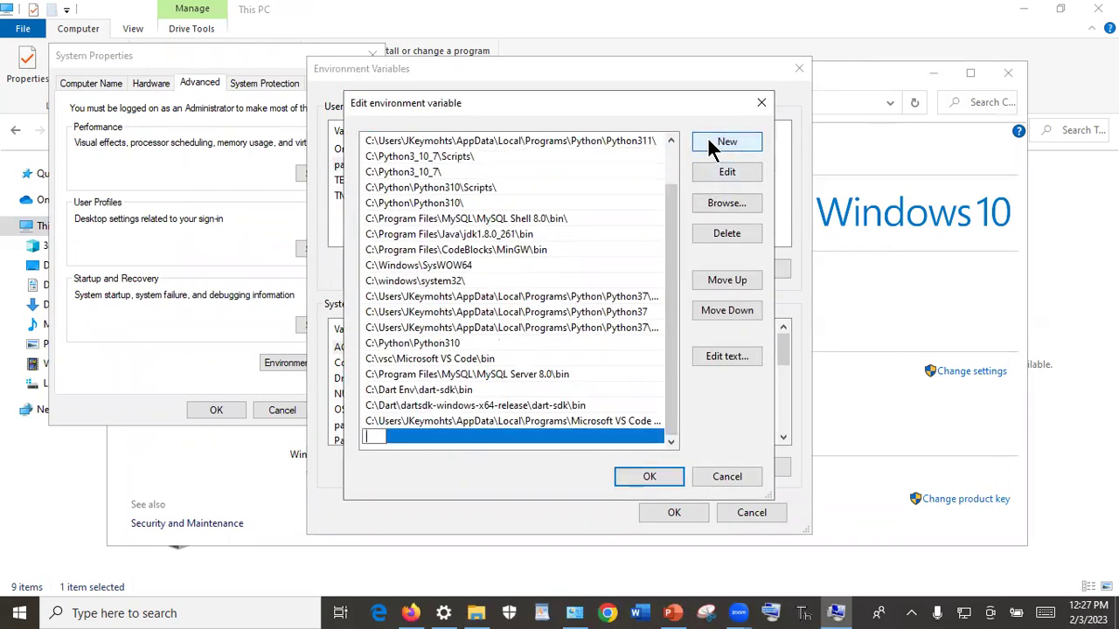
right_click(374, 433)
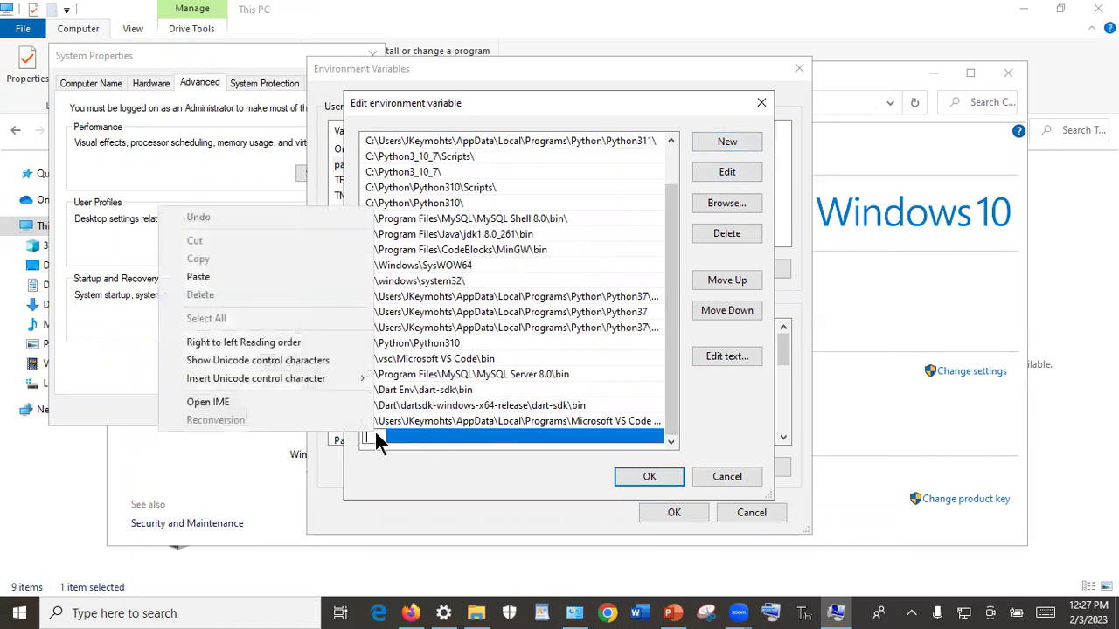
left_click(313, 278)
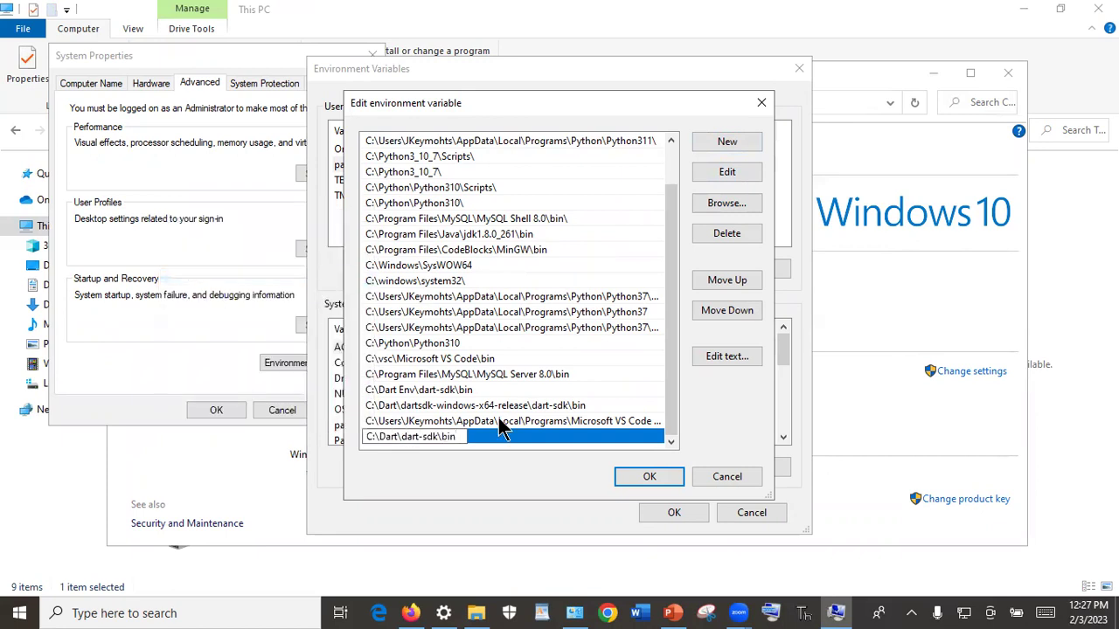
left_click(649, 476)
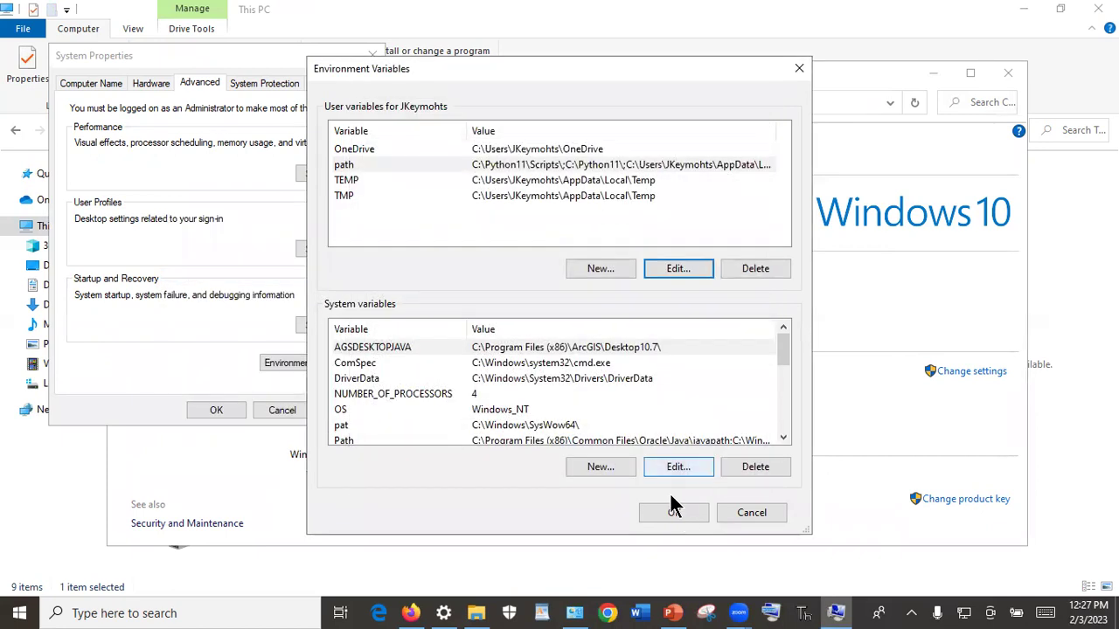
left_click(677, 513)
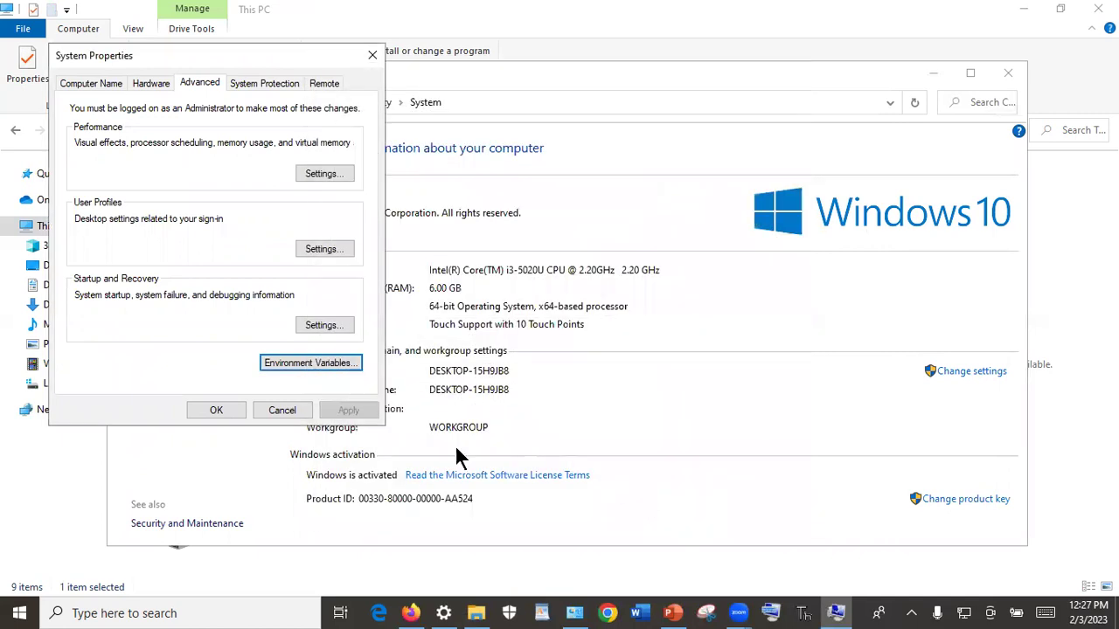
left_click(227, 410)
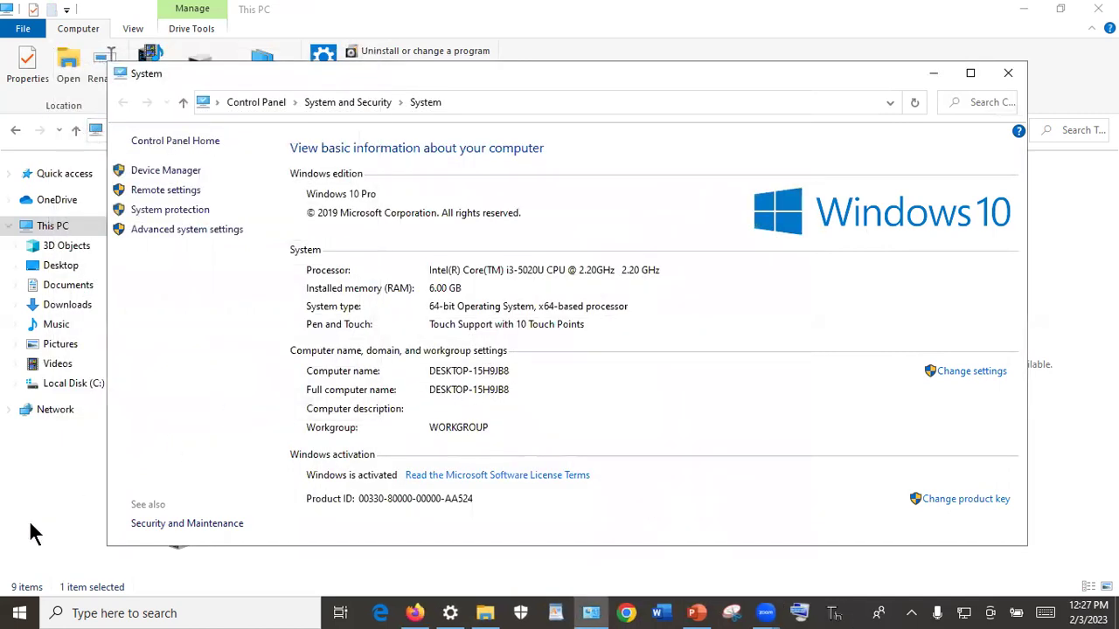
left_click(1012, 73)
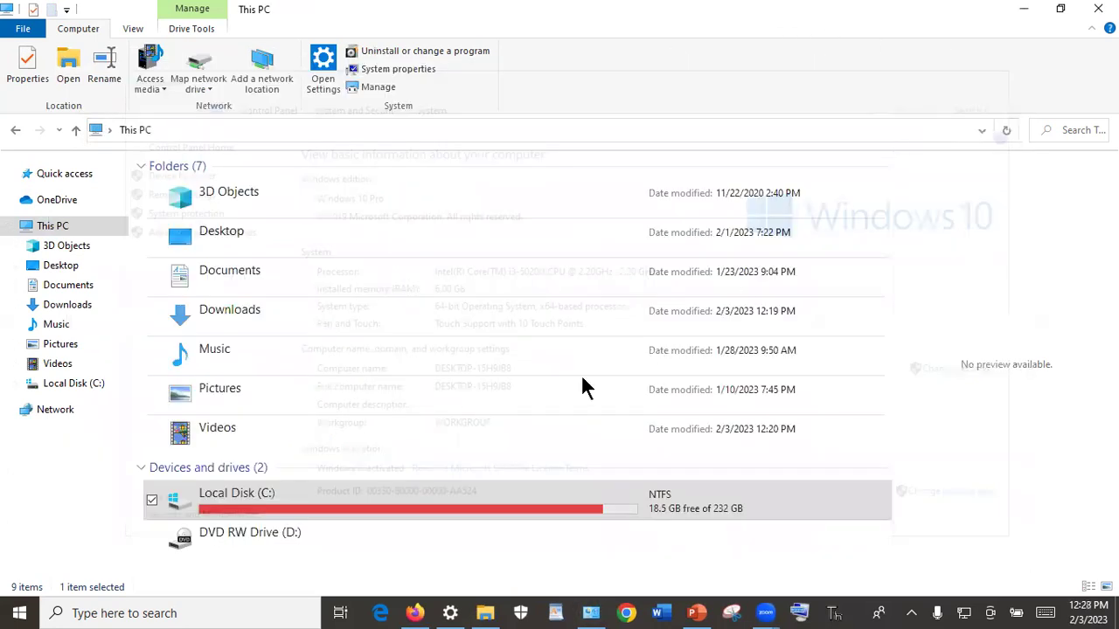
Search Windows for "environment" and open the environment variables for your account.
right_click(83, 225)
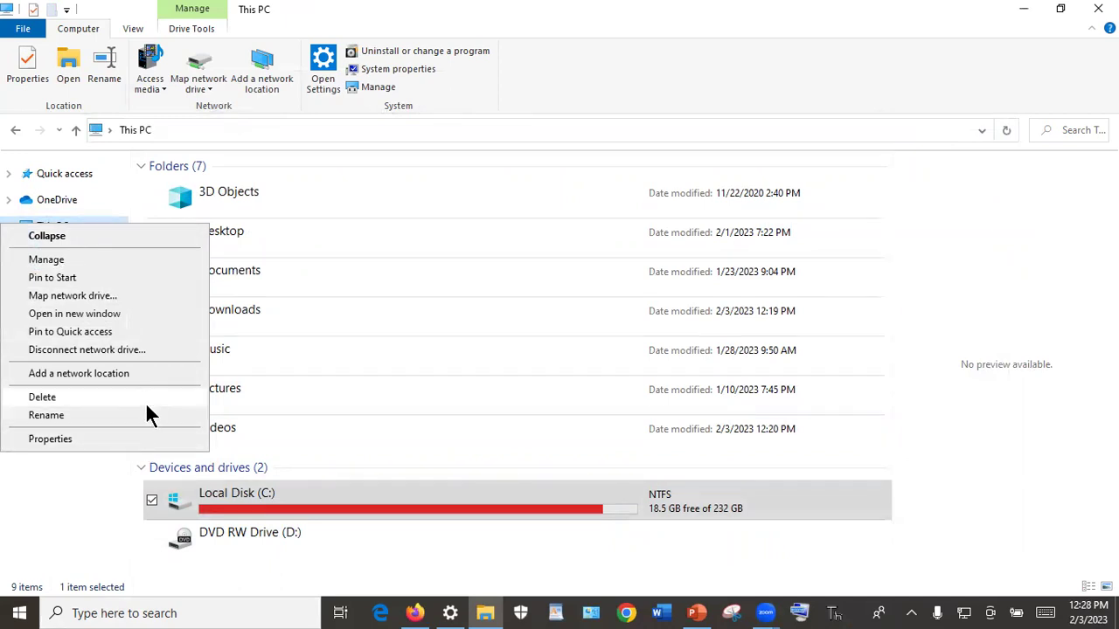
left_click(187, 605)
left_click(182, 601)
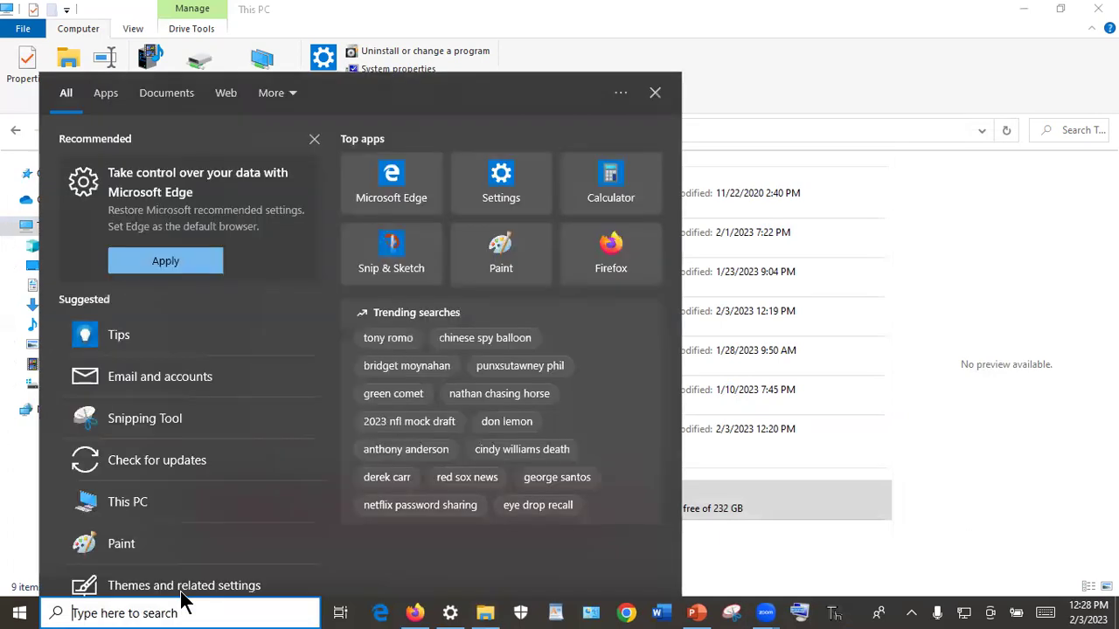
type("enri")
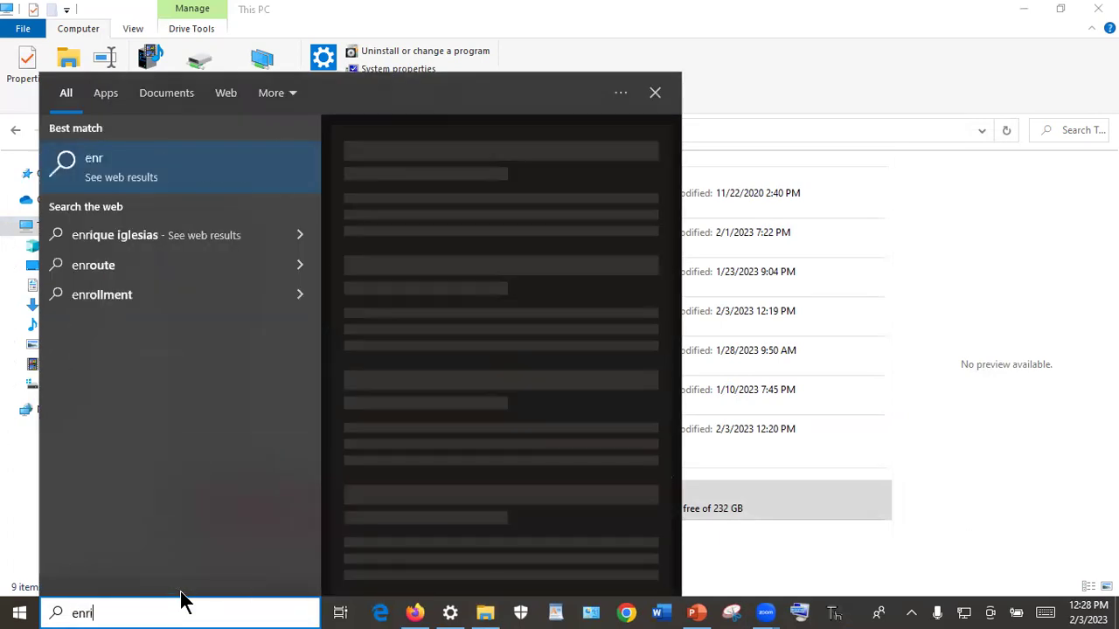
key("BackSpace")
key("BackSpace")
type("v")
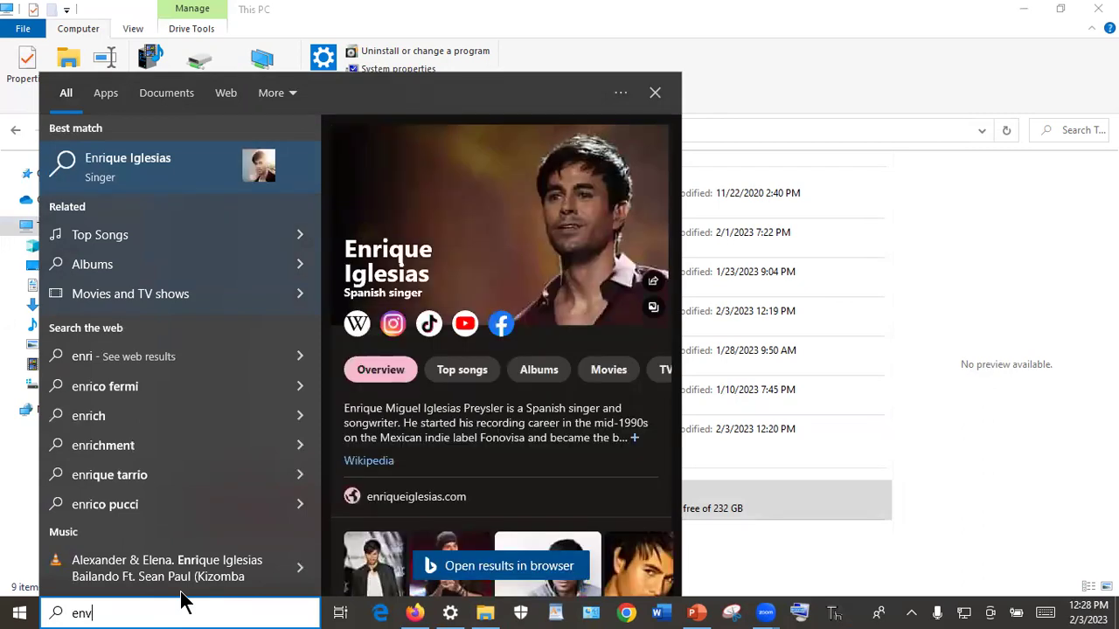
type("ironment")
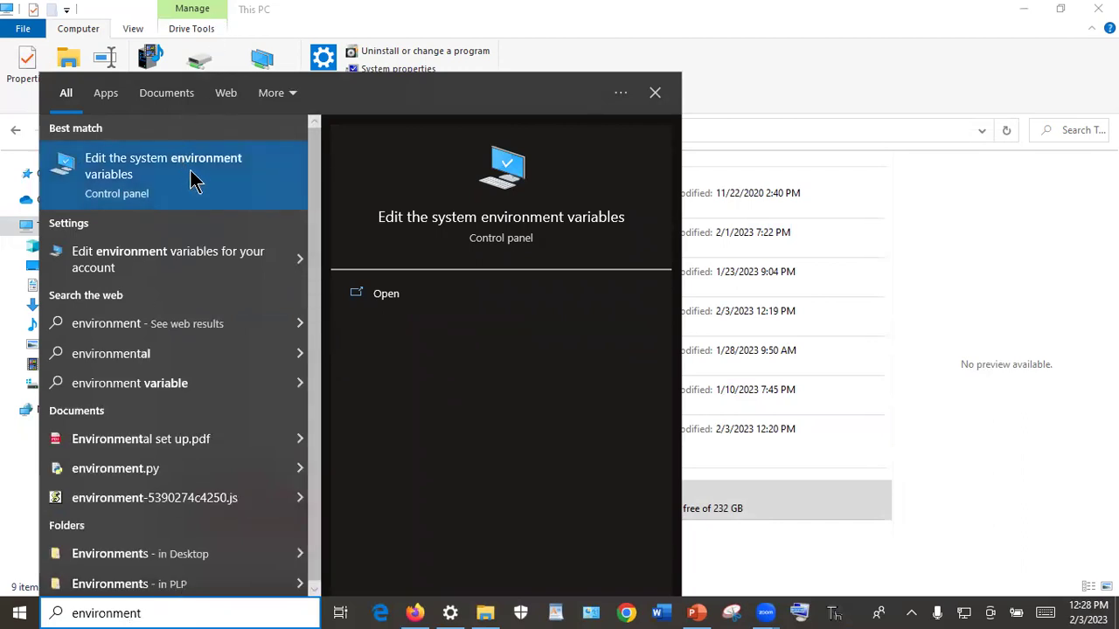
left_click(233, 262)
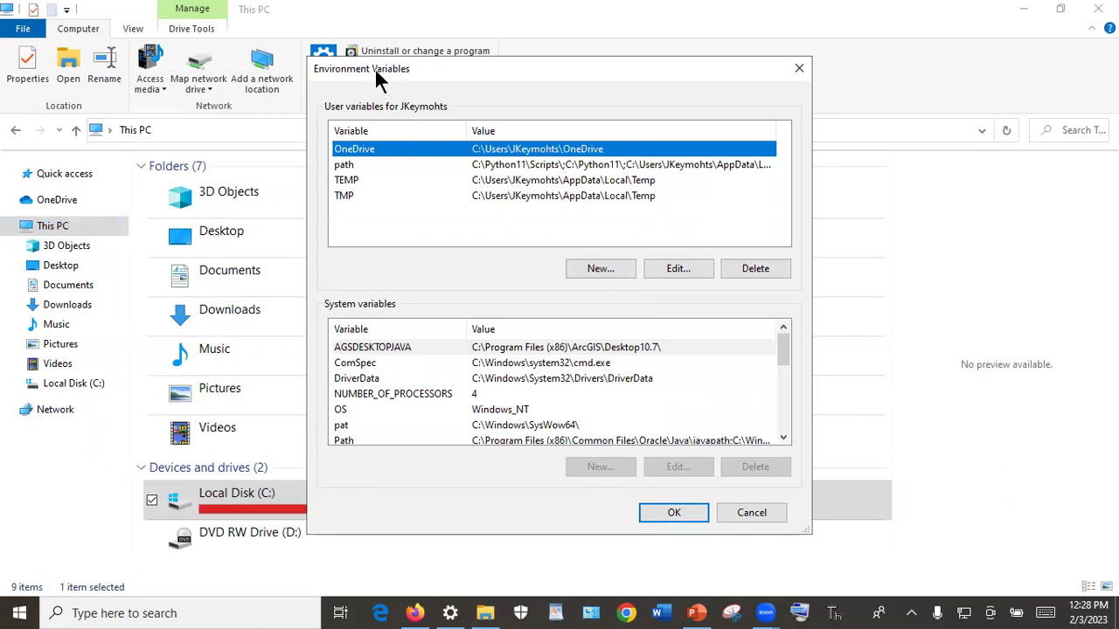
Check the user path variable for the C:\Dart\dart-sdk\bin entry and close the environment variable dialogs.
left_click(449, 164)
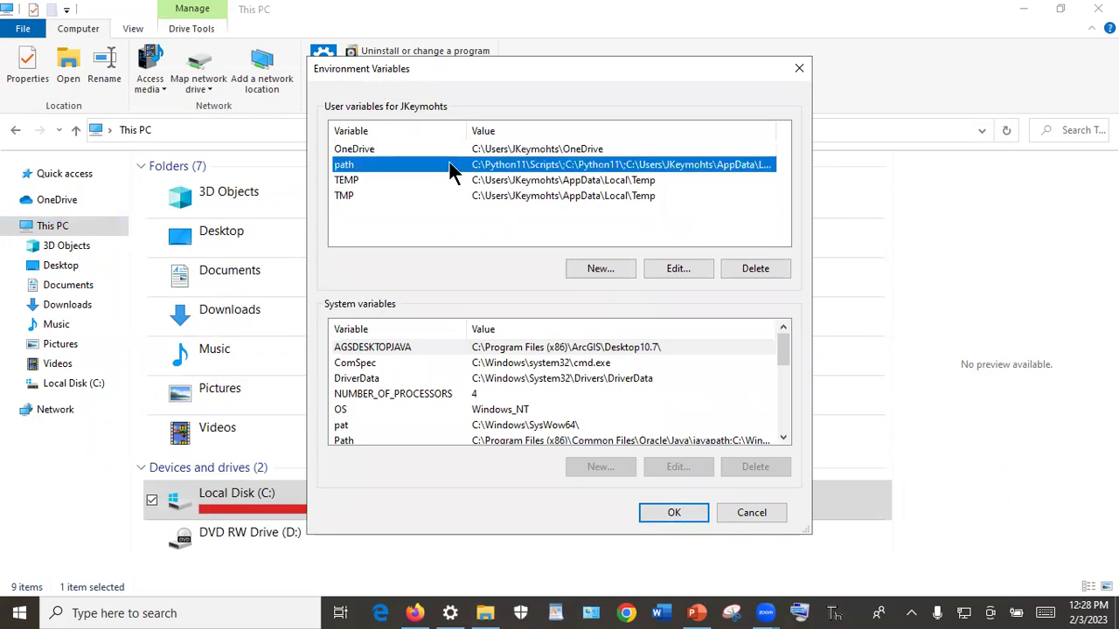
left_click(675, 272)
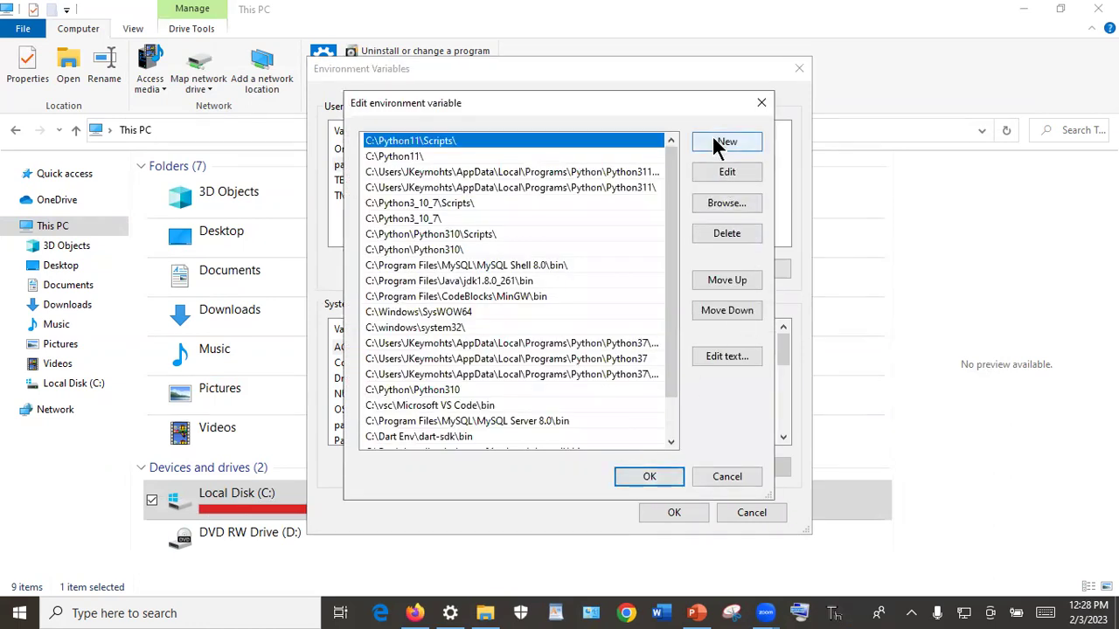
scroll(560, 393, "down", 1)
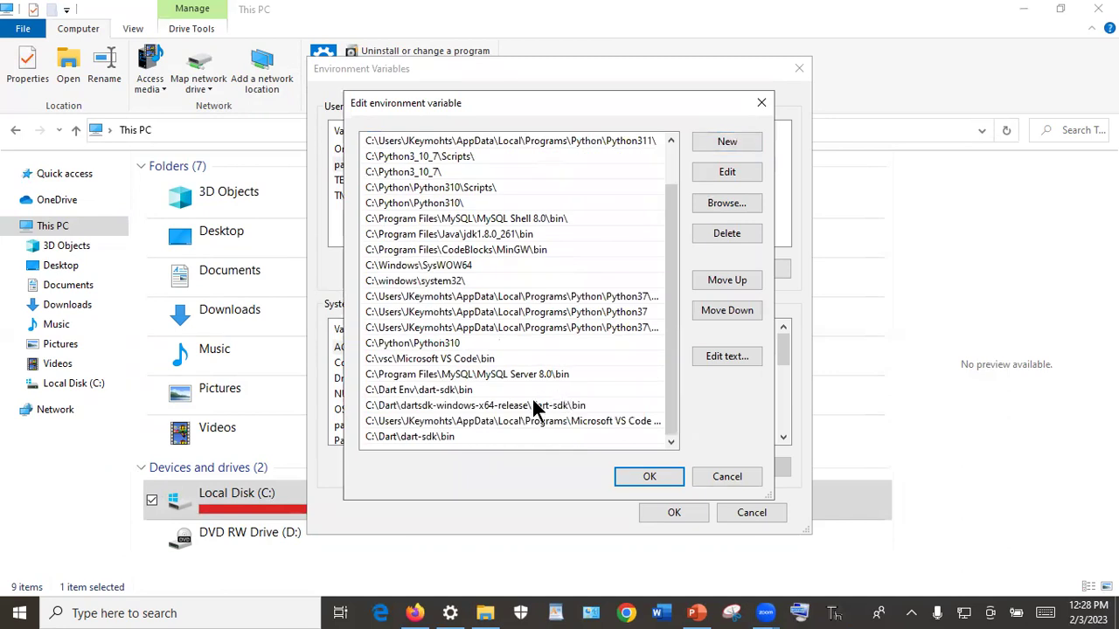
left_click(461, 437)
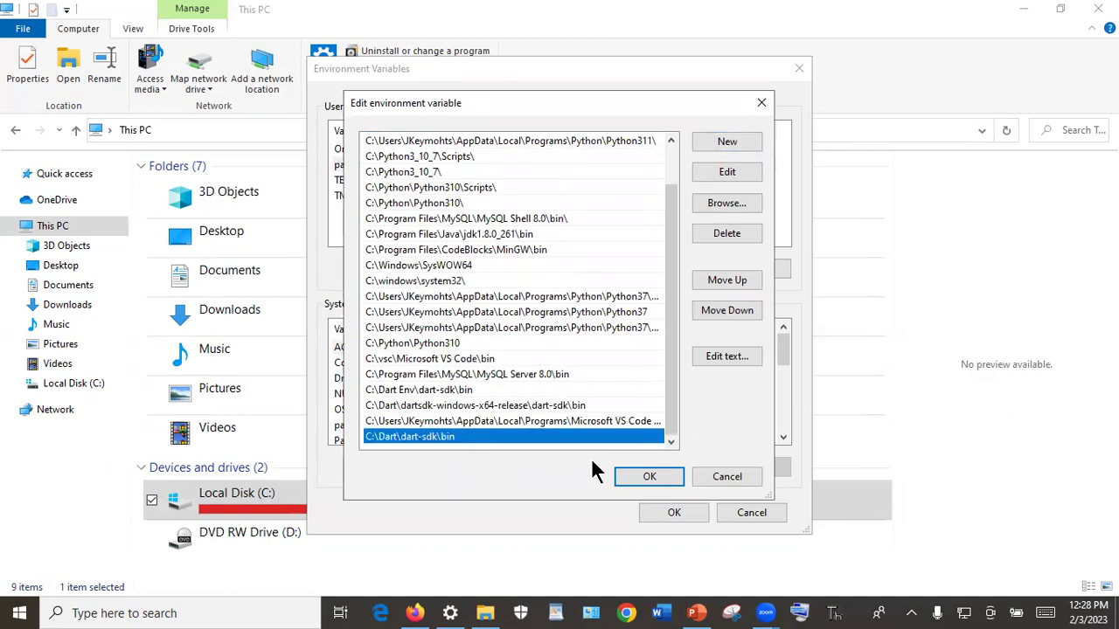
left_click(651, 477)
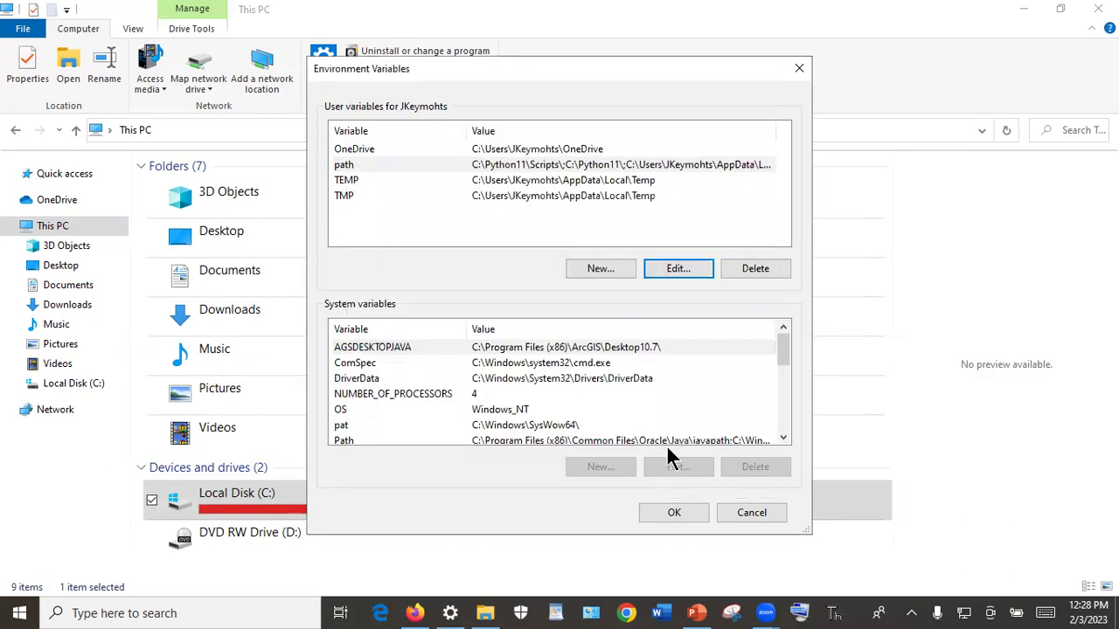
left_click(675, 513)
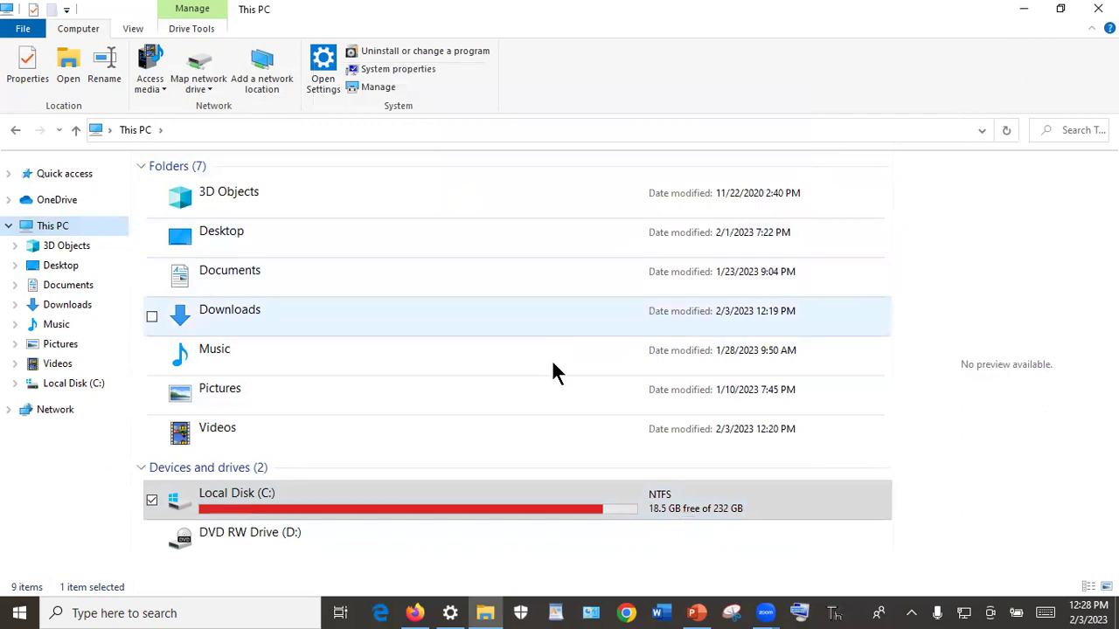
left_click(283, 613)
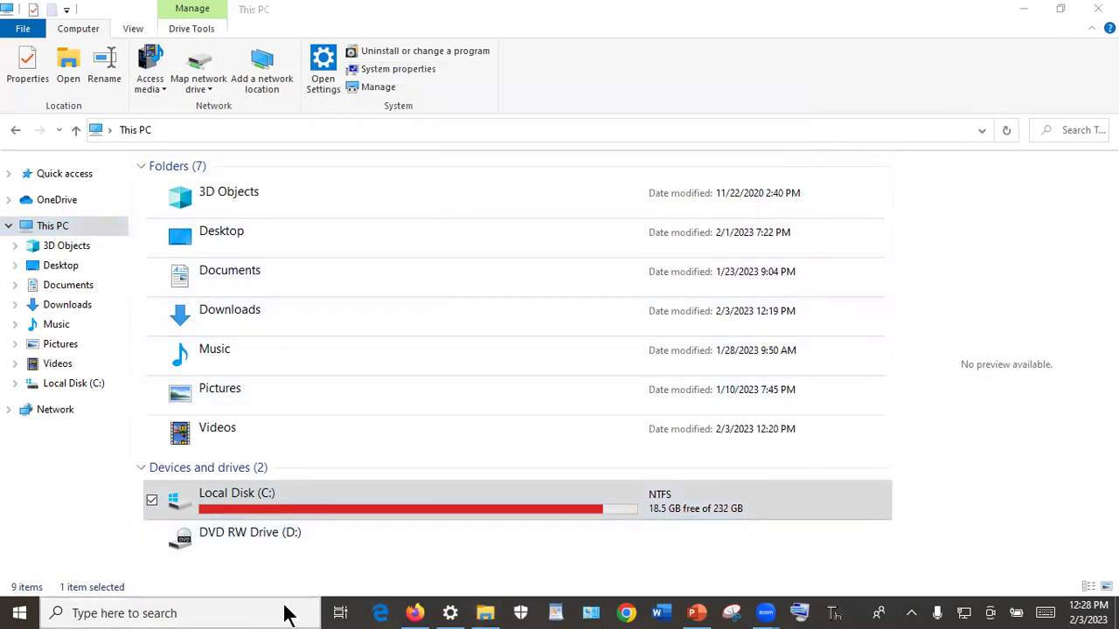
type("dar")
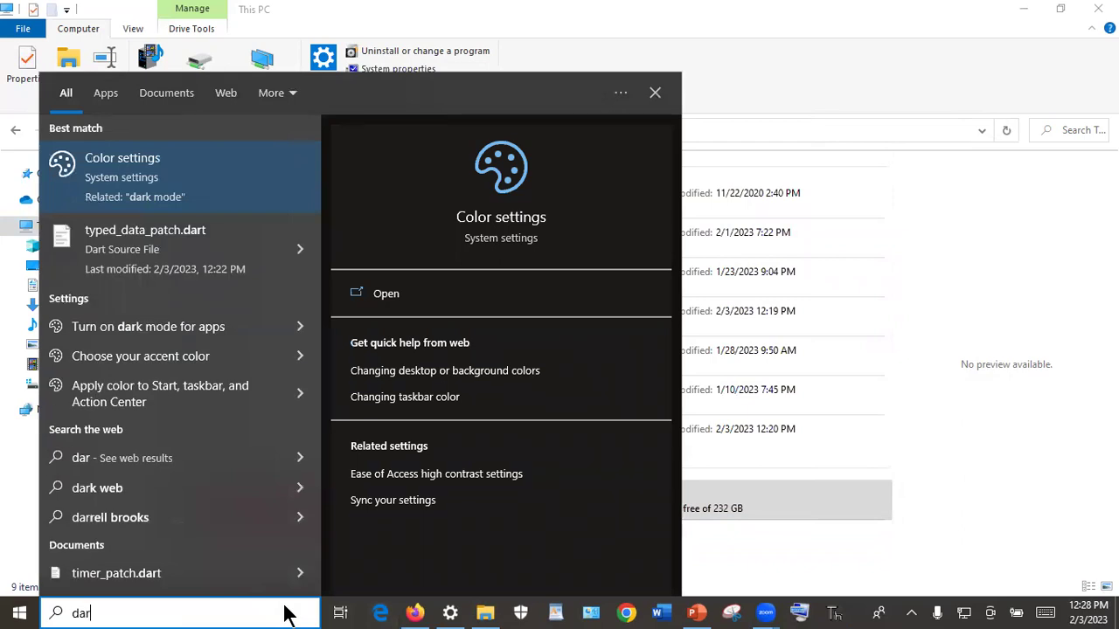
key("BackSpace")
key("BackSpace")
key("BackSpace")
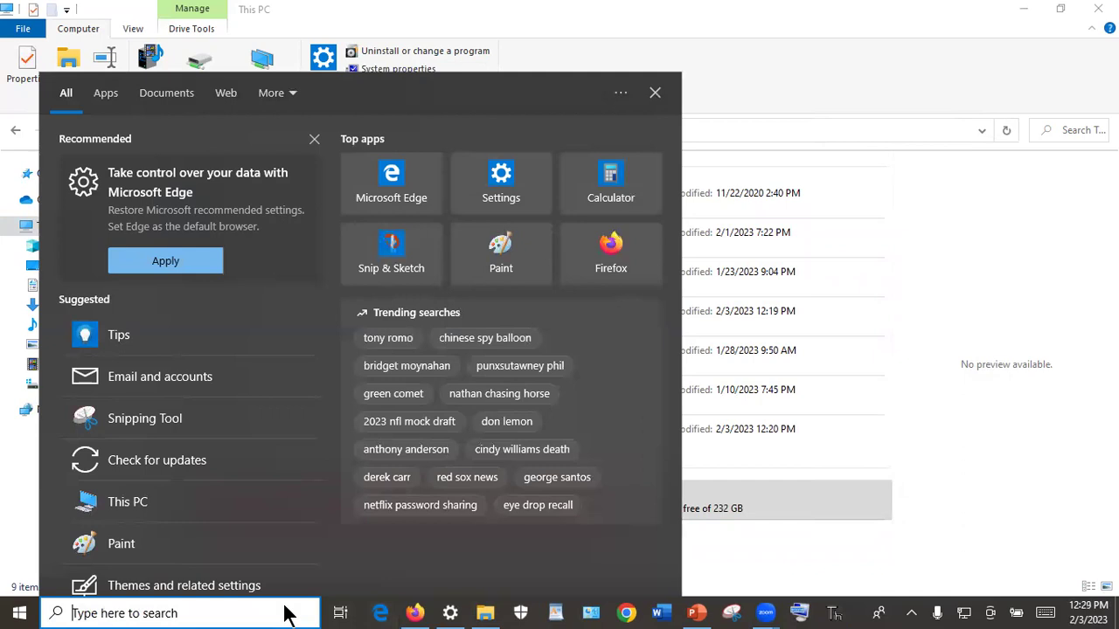
type("cdm")
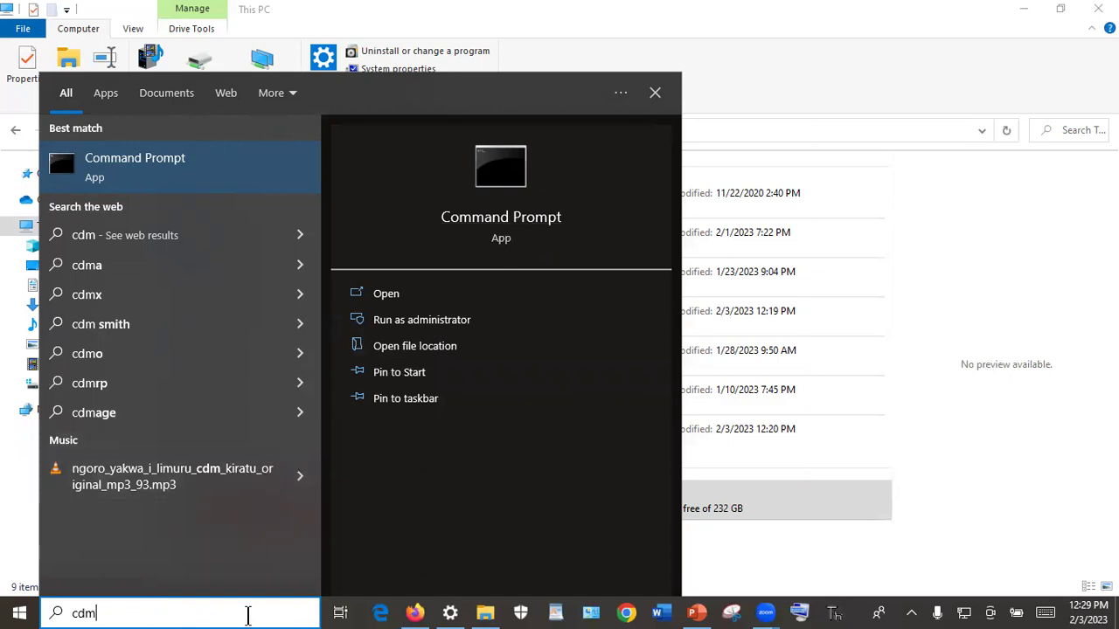
key("BackSpace")
key("BackSpace")
key("BackSpace")
Search Windows for "power" and open Windows PowerShell.
type("powe")
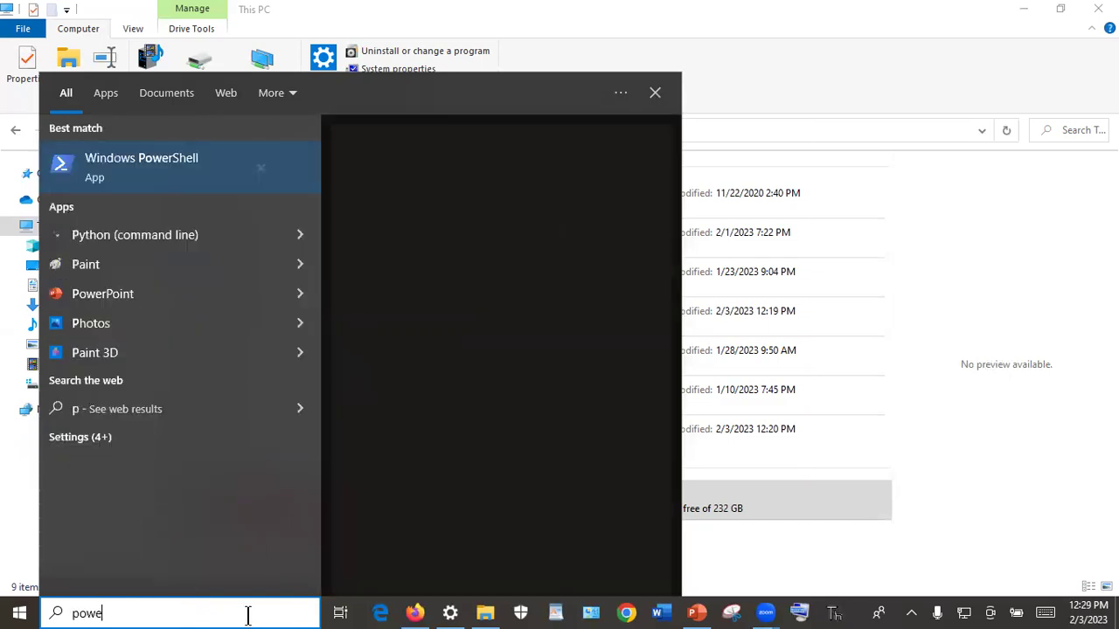
type("r")
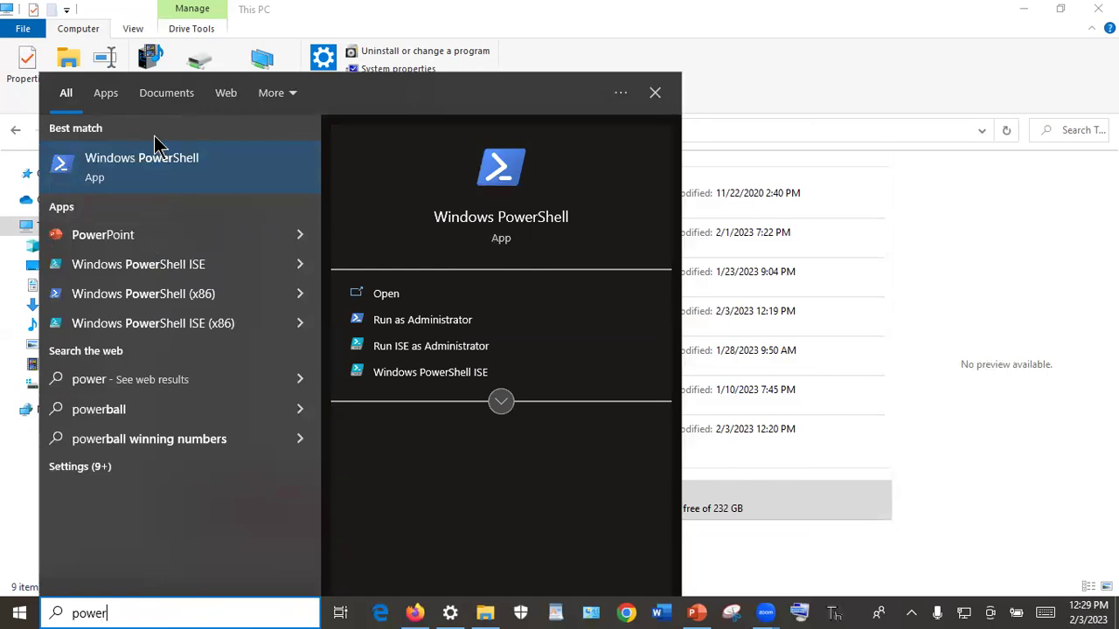
left_click(169, 173)
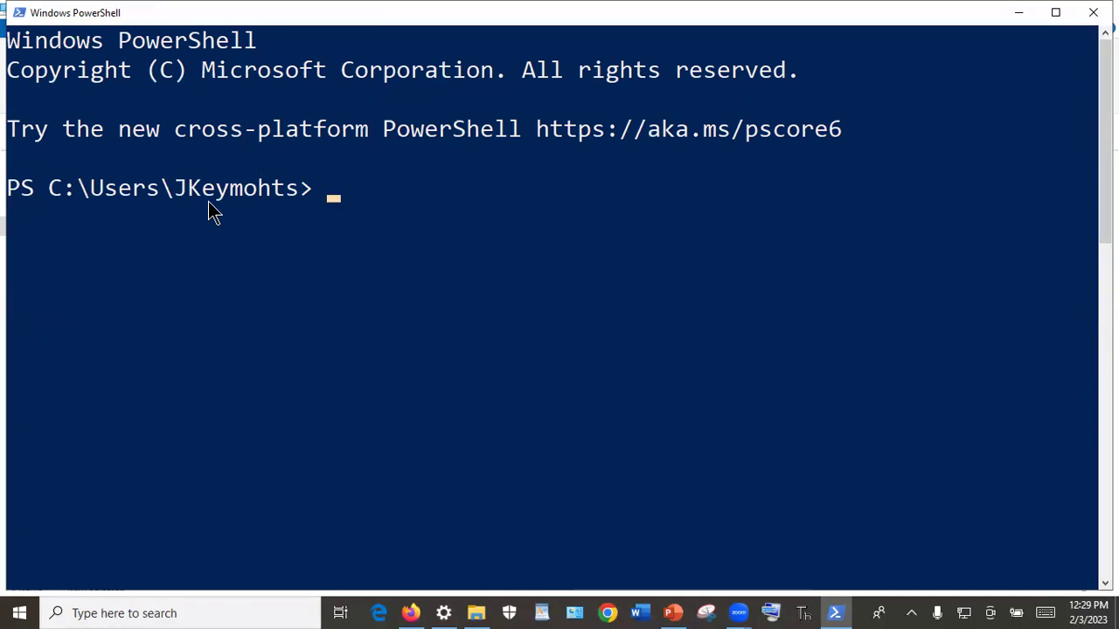
Try to check the Dart version by running dart -V, and read through the command's output.
type("dart")
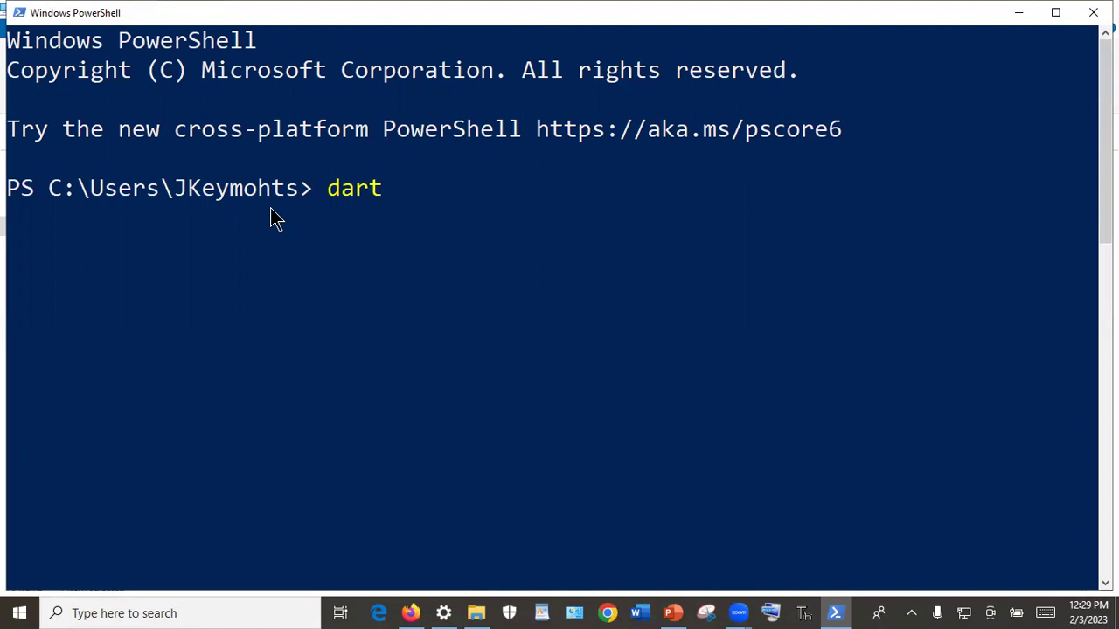
type("-V")
key("Return")
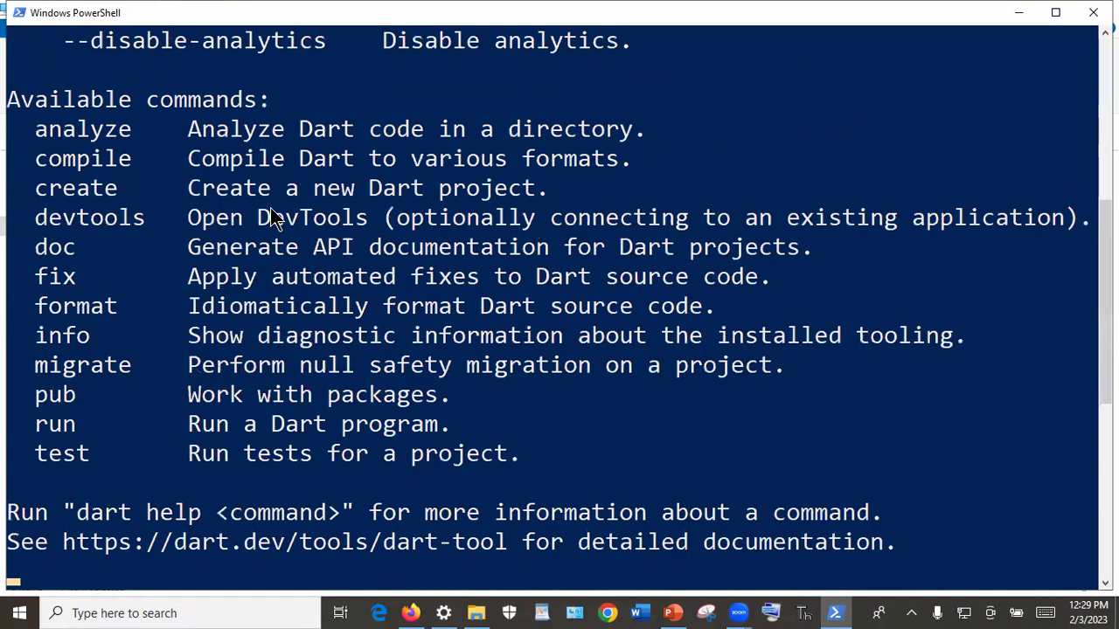
scroll(297, 280, "up", 2)
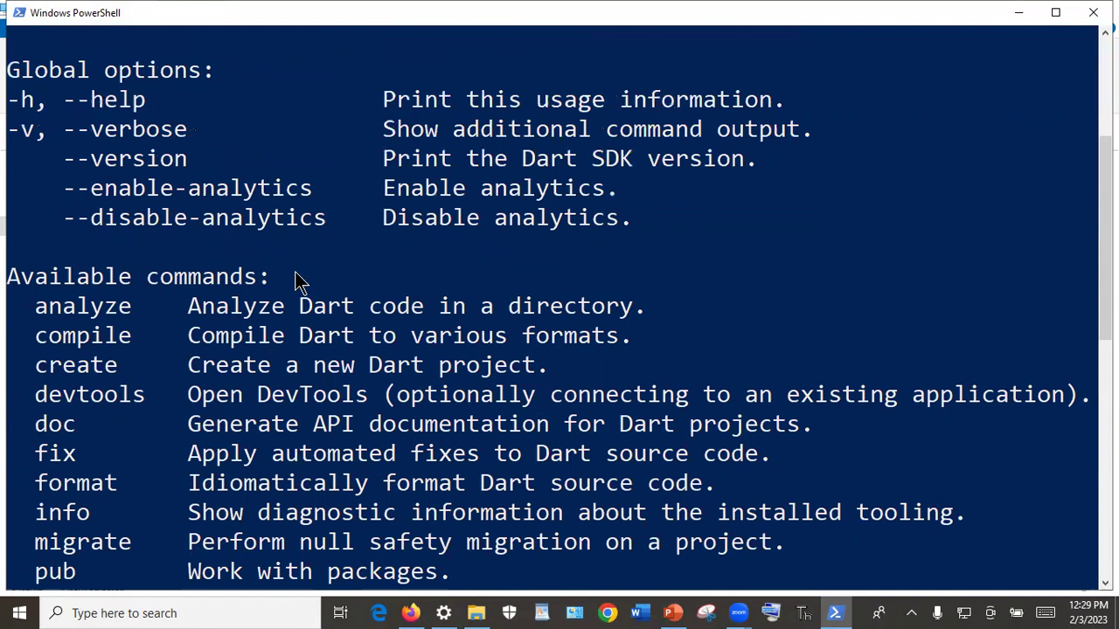
scroll(297, 280, "up", 3)
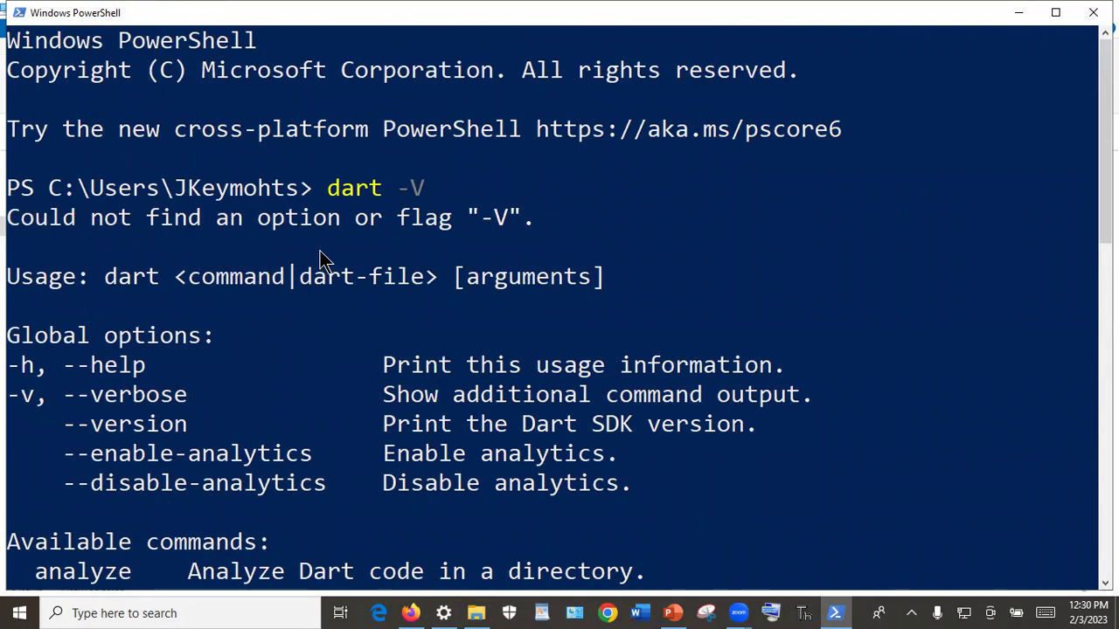
scroll(336, 262, "down", 8)
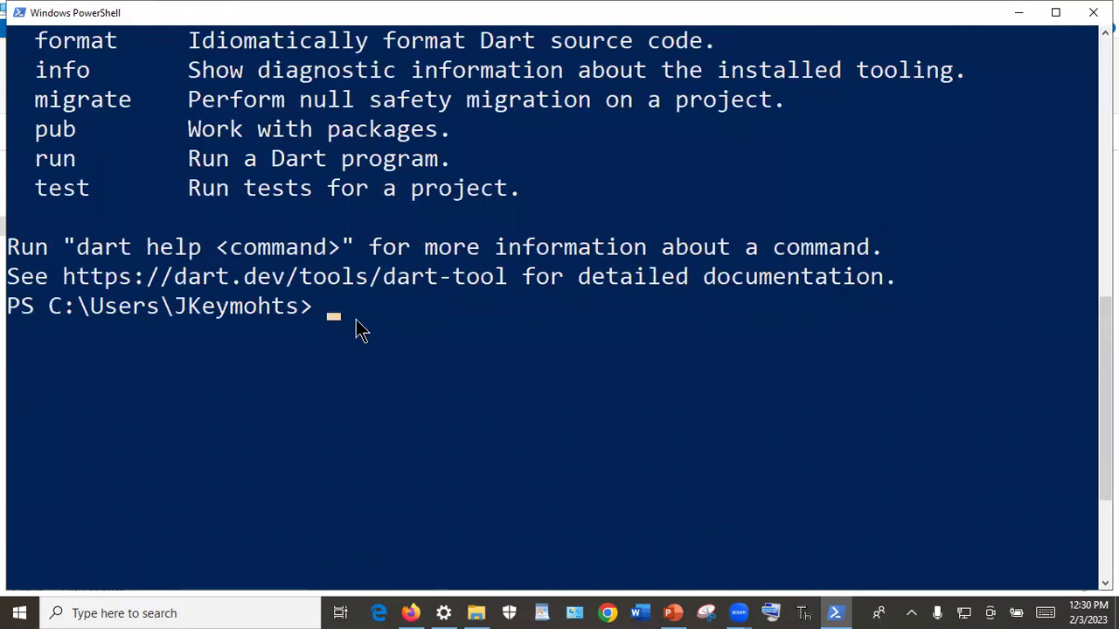
Run dart --version and highlight the Dart SDK version line in the output.
type("dart --")
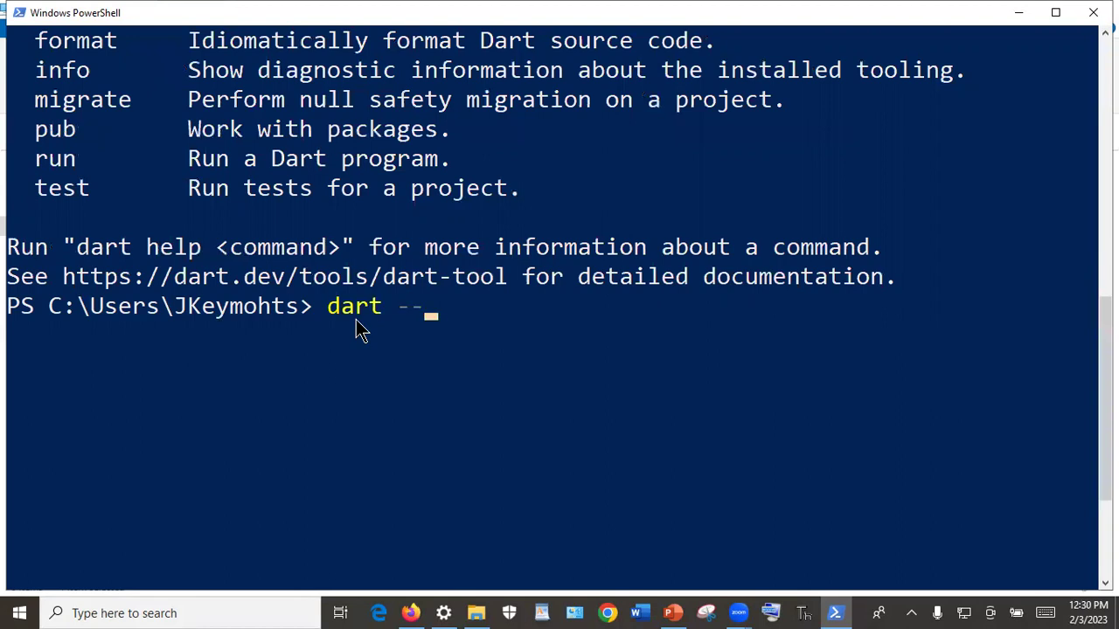
type("version")
key("Return")
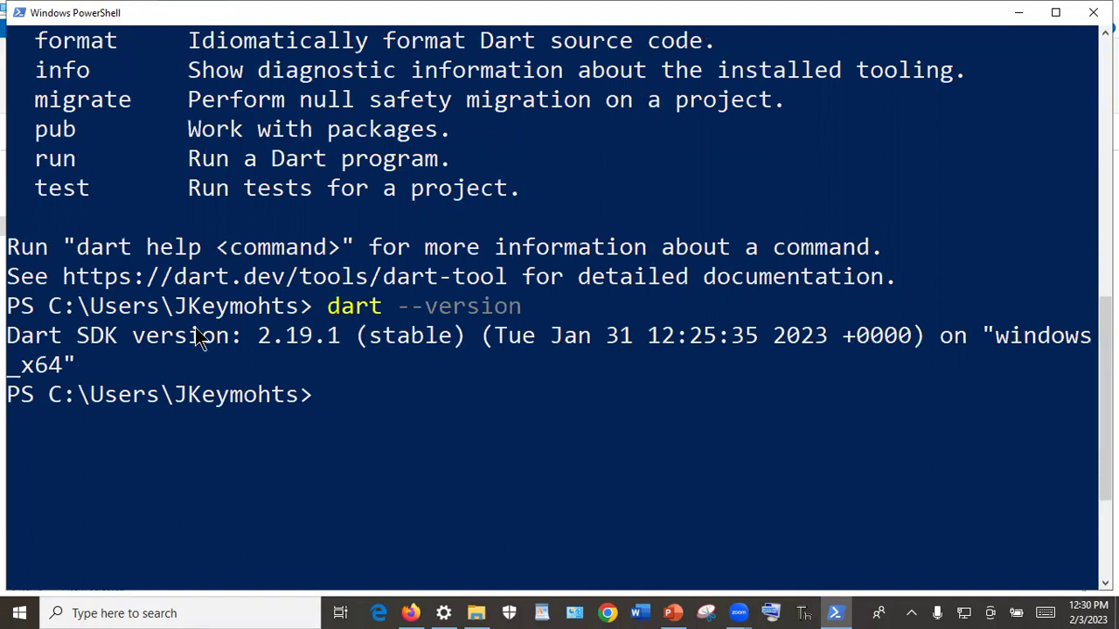
left_click_drag(81, 372, 7, 317)
left_click(148, 356)
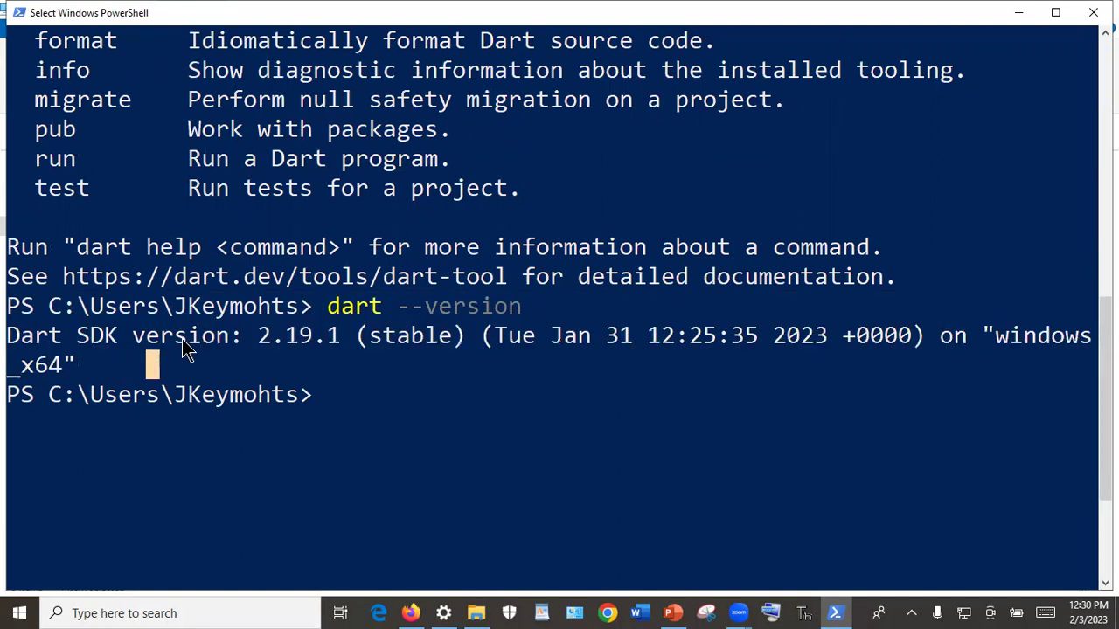